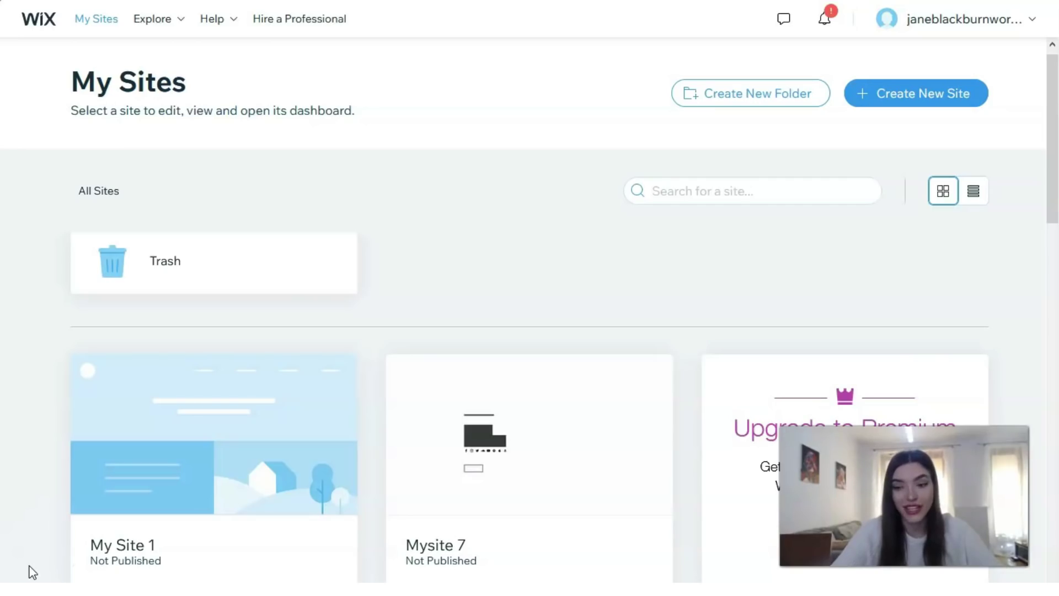
Step: Start creating a new site and choose Other as the kind of website
mouse_move(98, 551)
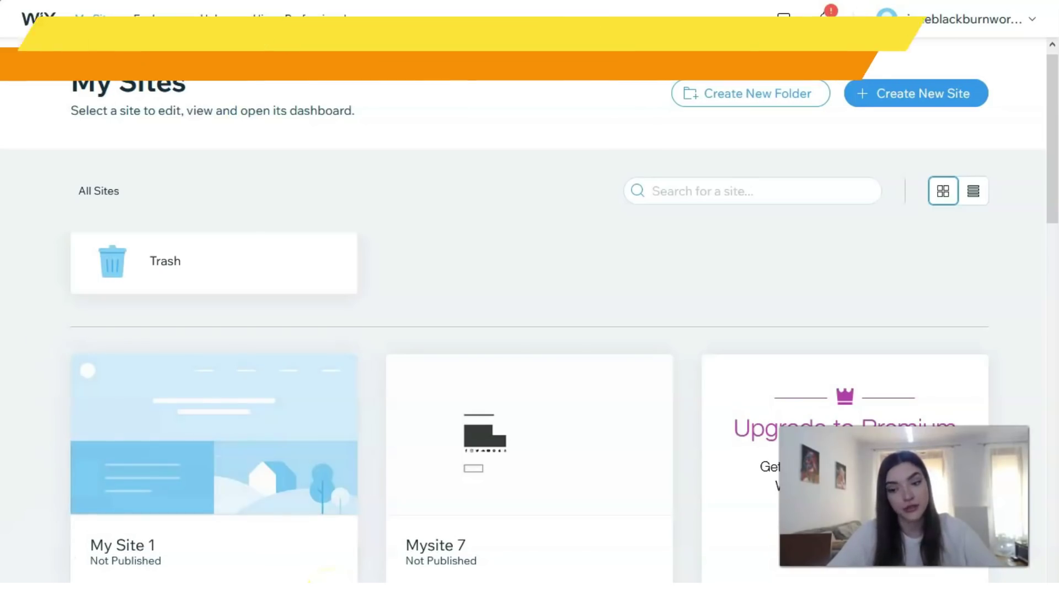
mouse_move(326, 579)
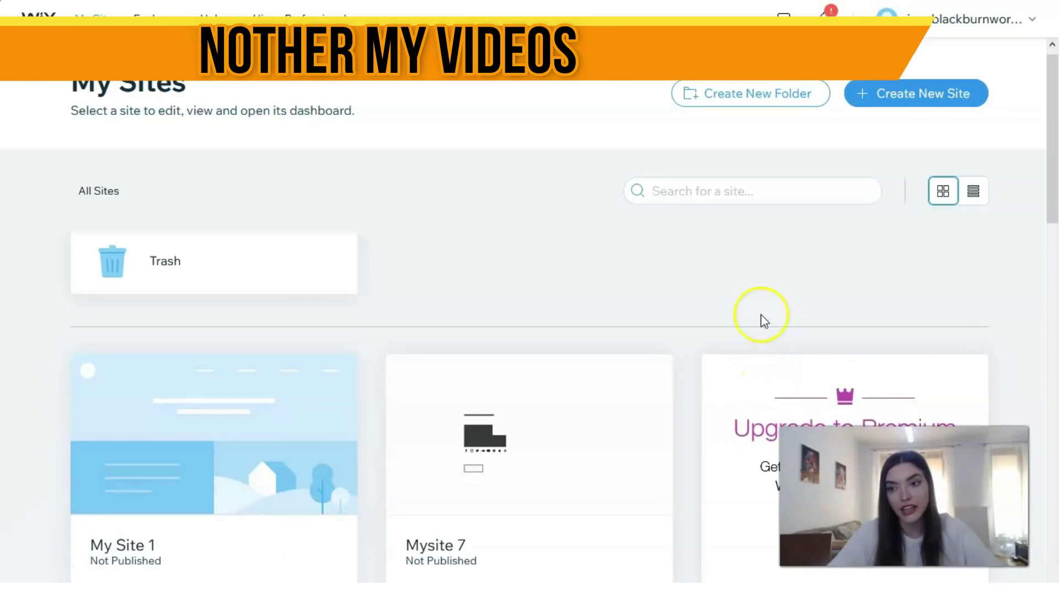
click(903, 104)
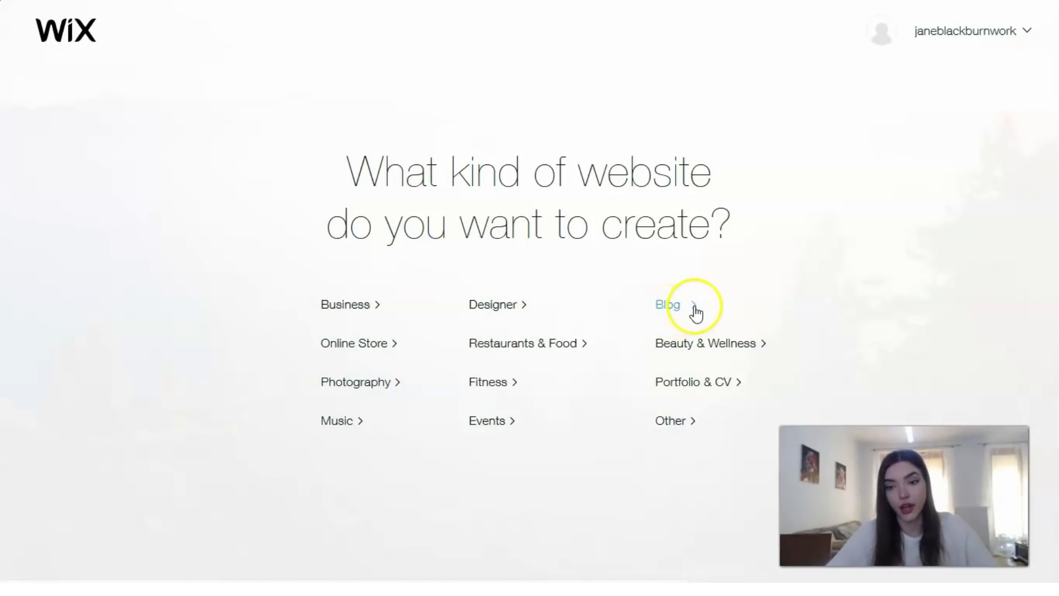
click(675, 426)
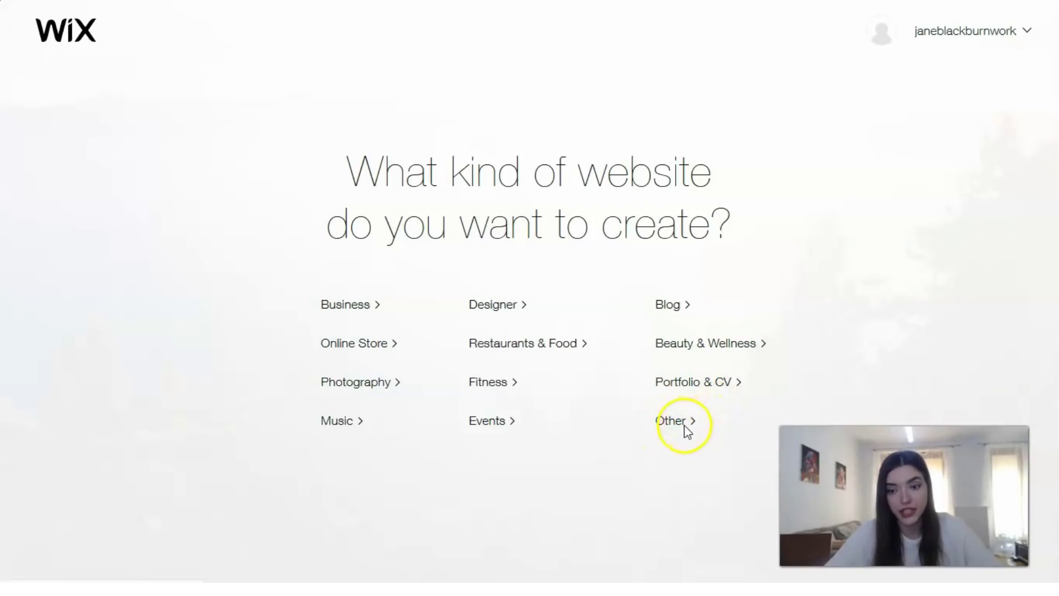
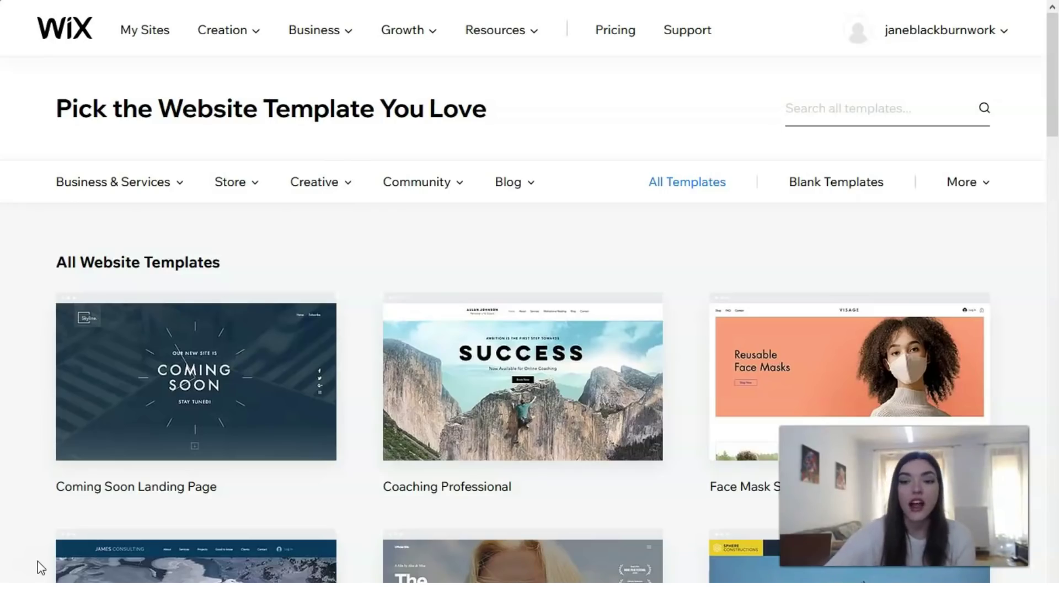
Step: Browse the website template gallery and look through the Business & Services template categories
scroll(408, 450, down, 5)
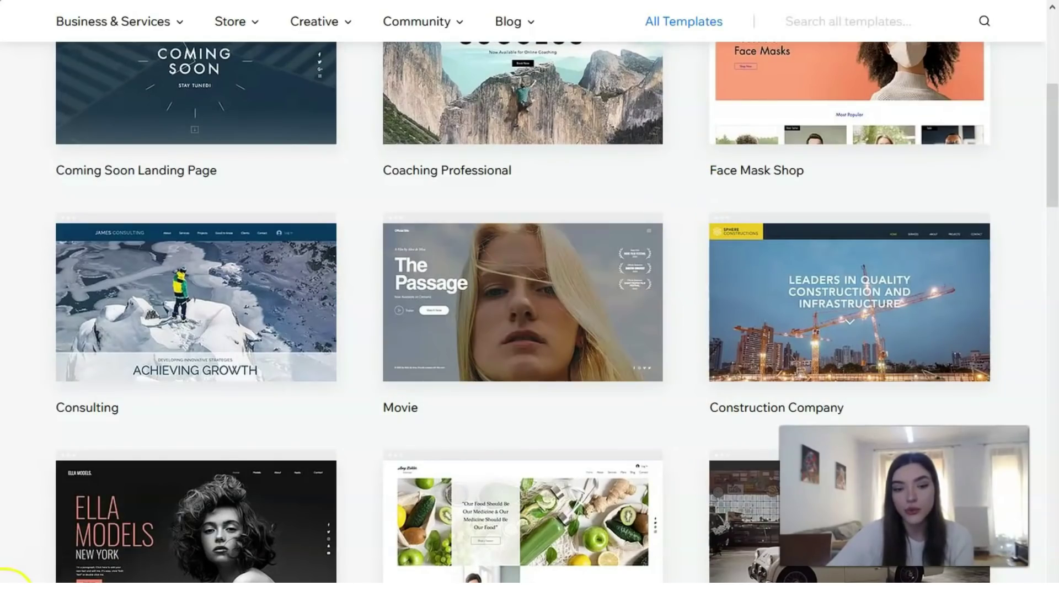
mouse_move(620, 501)
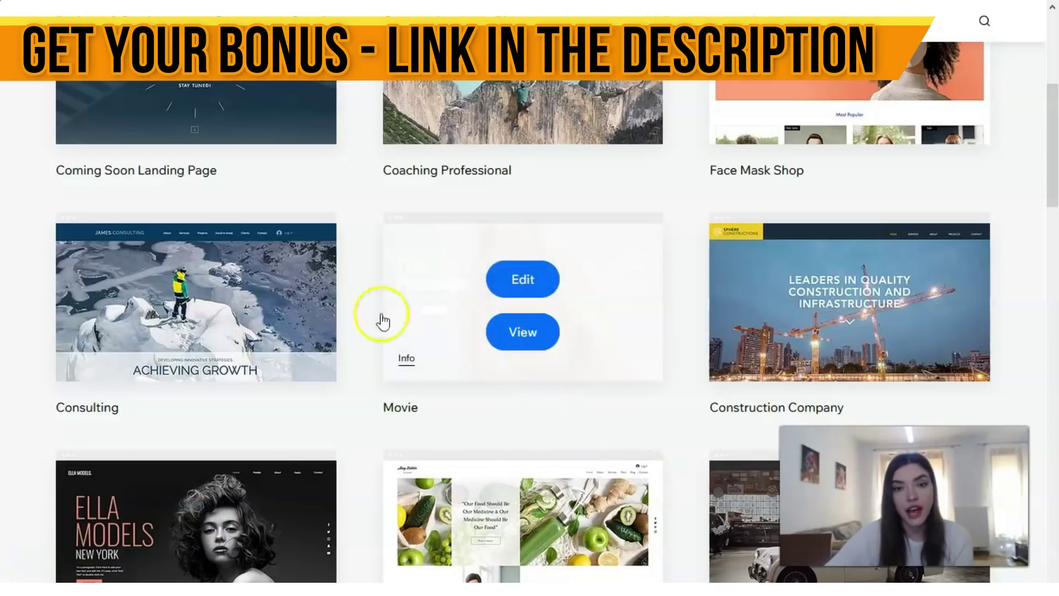
scroll(354, 311, up, 5)
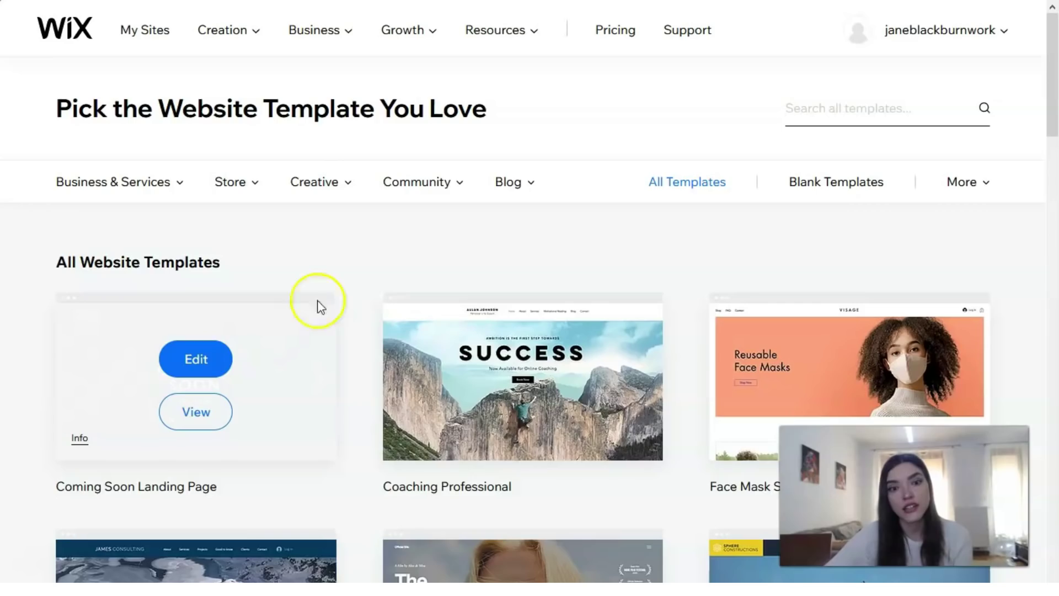
click(181, 184)
click(185, 188)
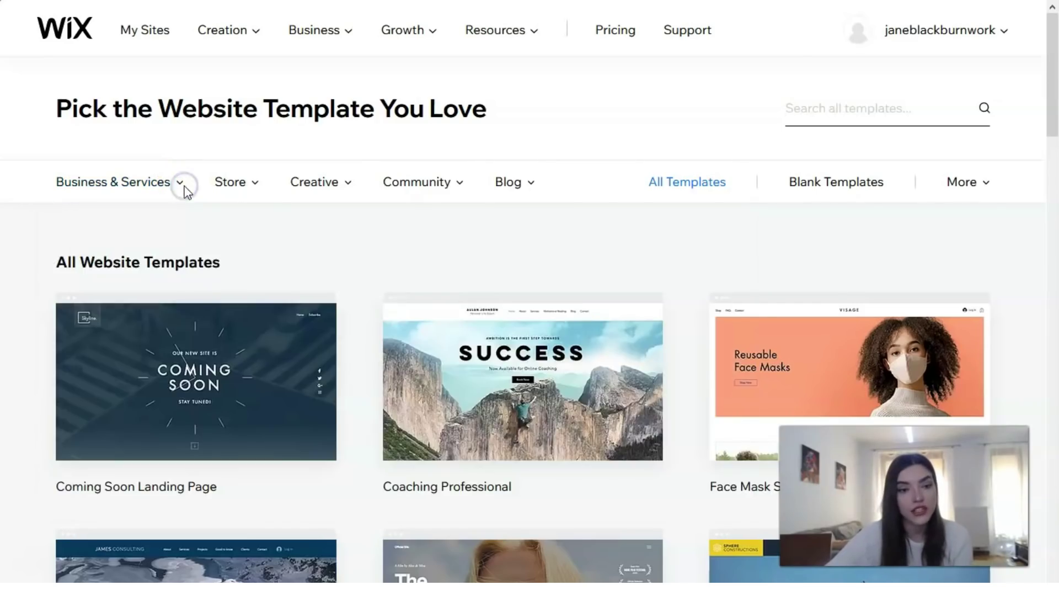
click(180, 185)
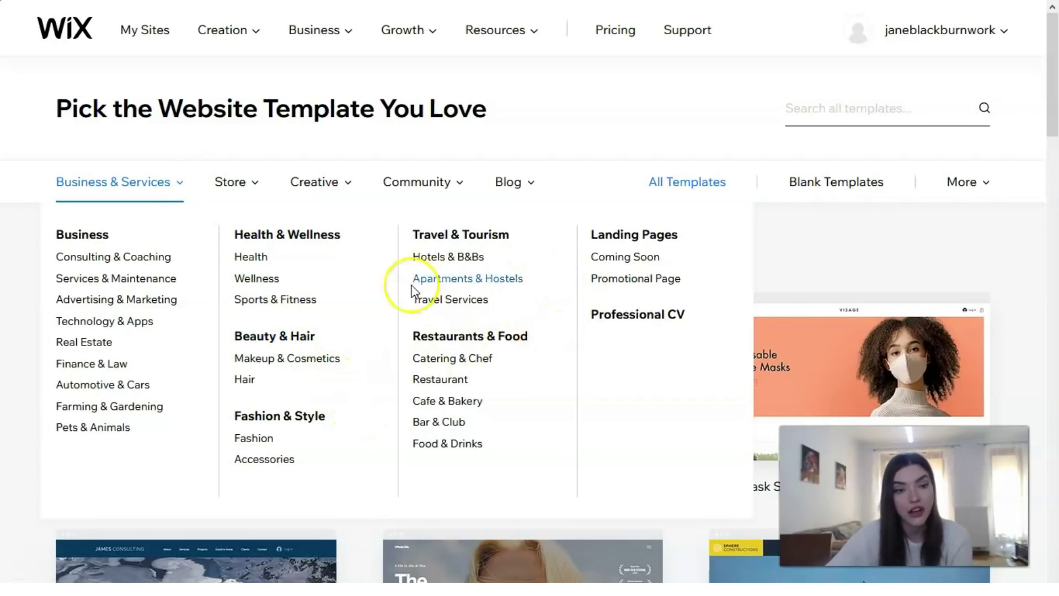
click(629, 477)
Step: Open the demo of the Construction Company template
scroll(629, 477, down, 5)
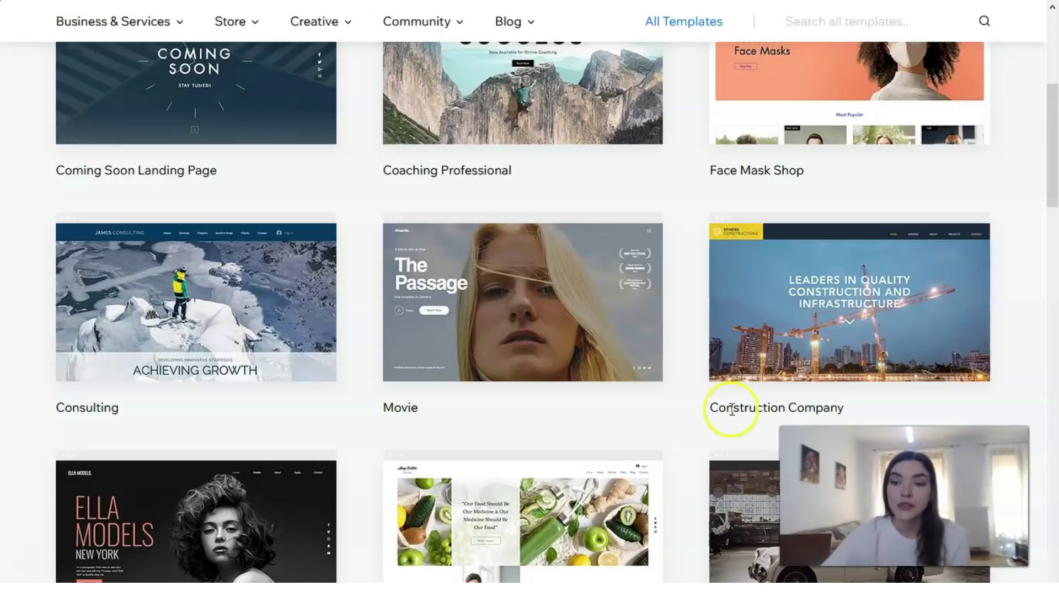
mouse_move(854, 344)
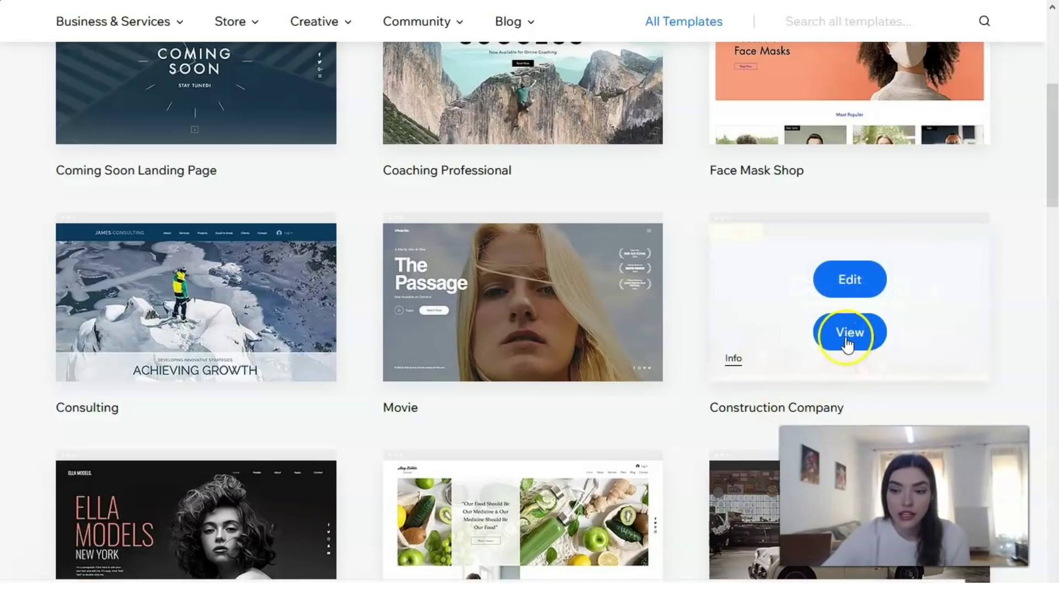
click(848, 342)
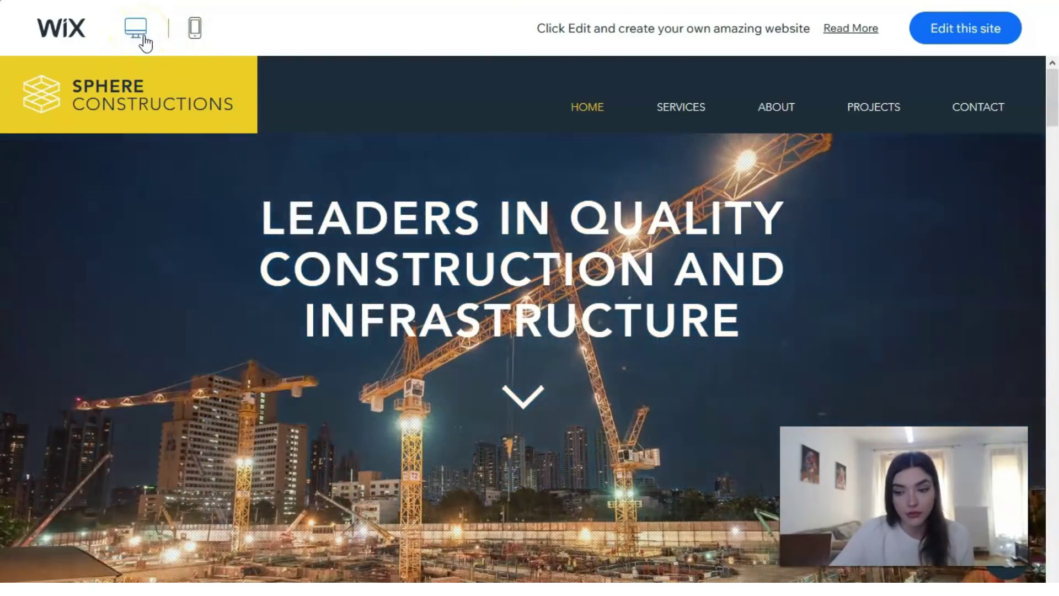
Step: Examine the construction demo's home banner, Services and About sections, down to the company statistics
click(195, 32)
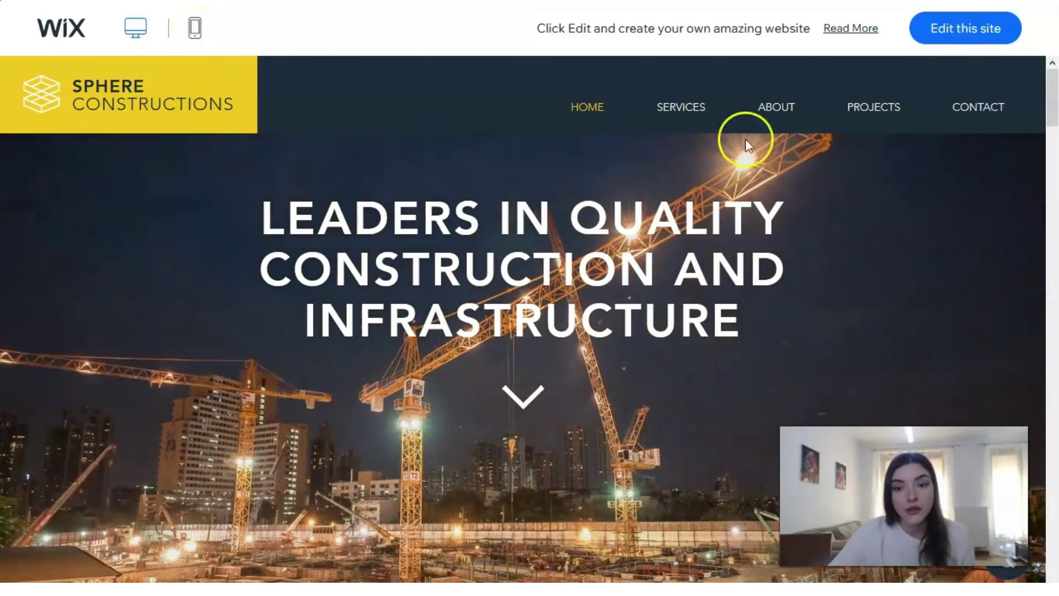
scroll(215, 373, down, 3)
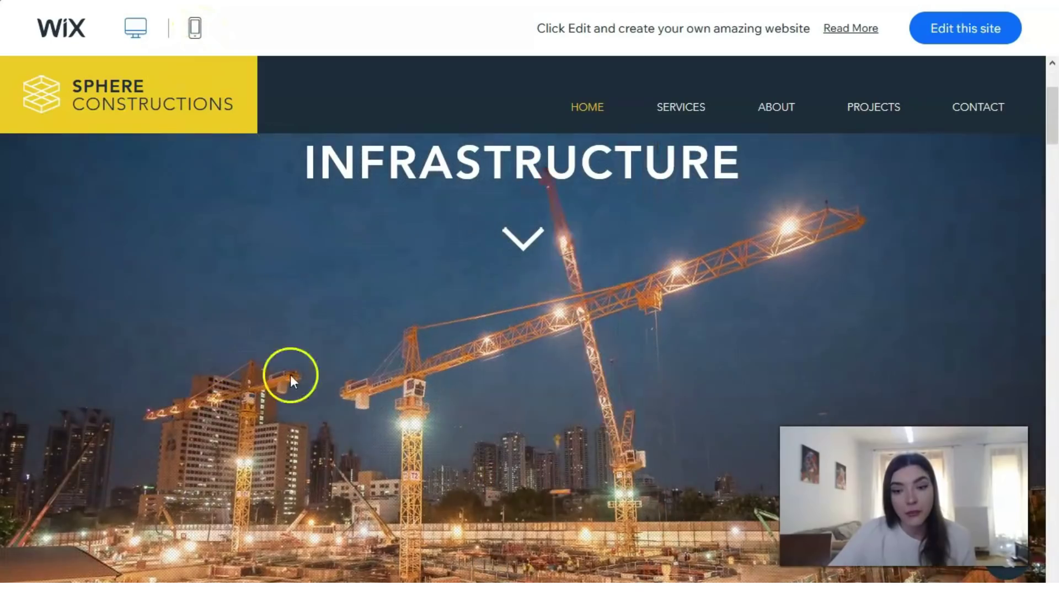
scroll(352, 449, up, 3)
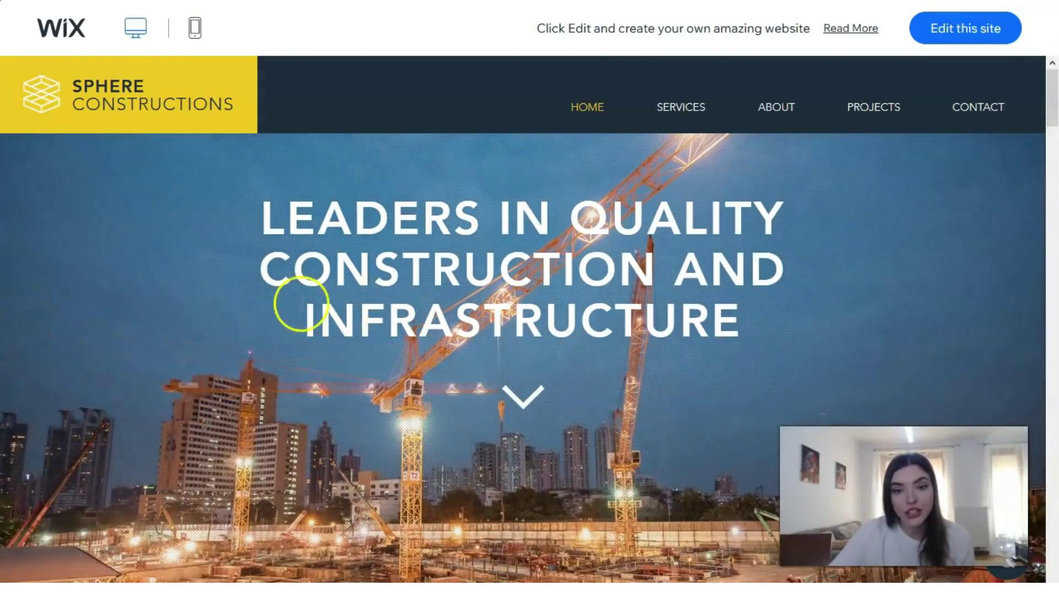
scroll(720, 371, down, 2)
scroll(712, 359, up, 2)
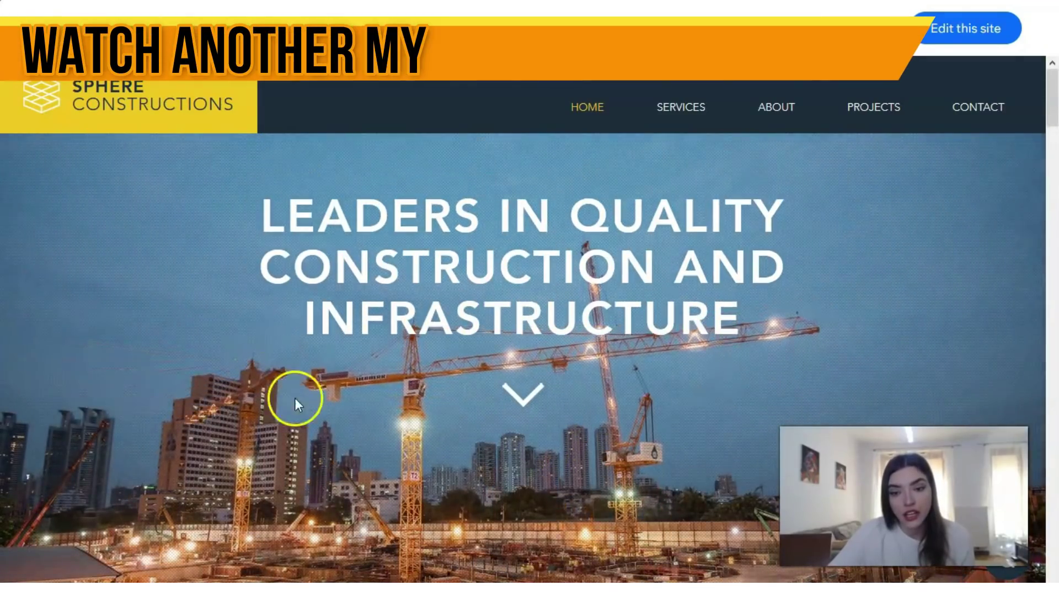
scroll(295, 399, down, 10)
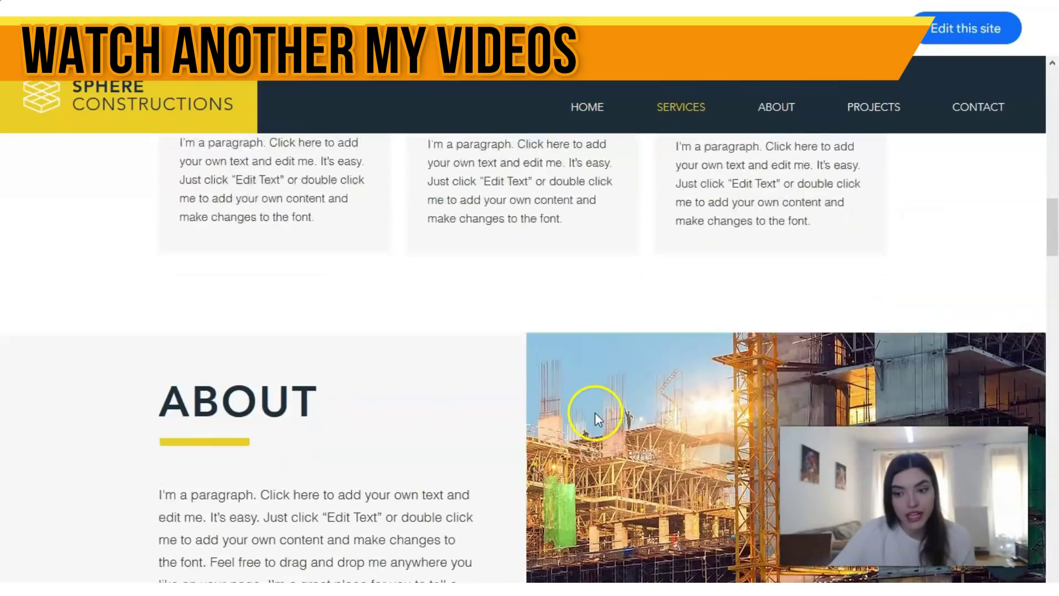
scroll(595, 414, down, 8)
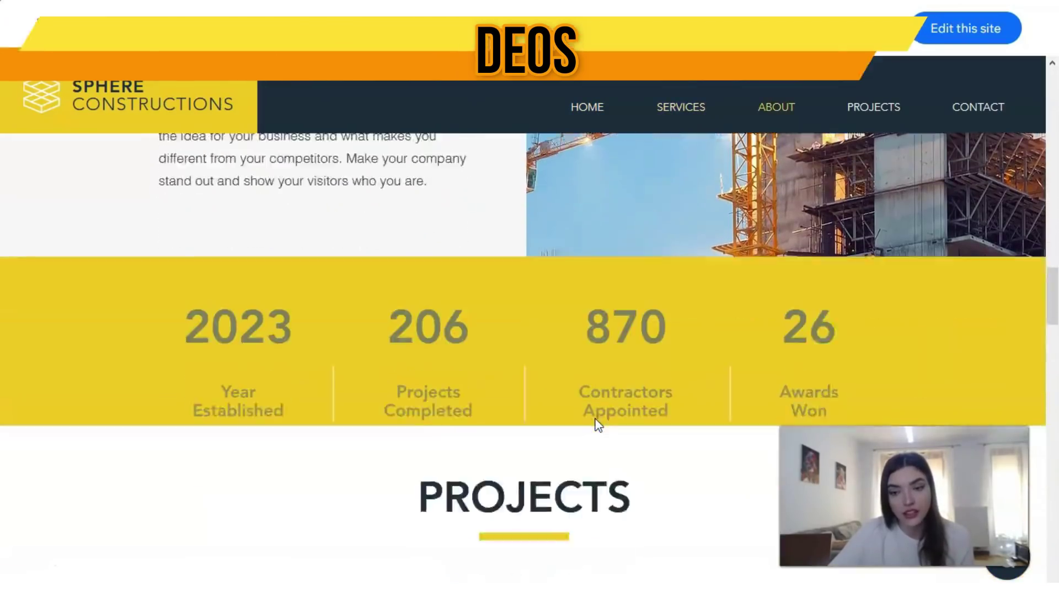
Step: Examine the construction demo's Projects, Clients and Contact sections, including the map and contact form, and return to its home banner
scroll(596, 426, down, 7)
click(425, 393)
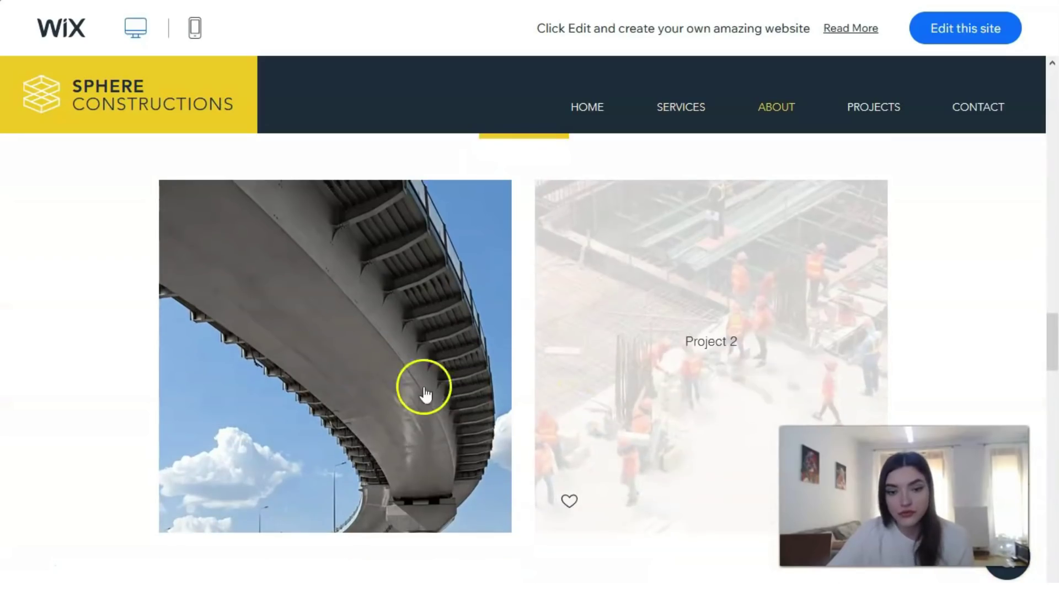
scroll(424, 393, down, 7)
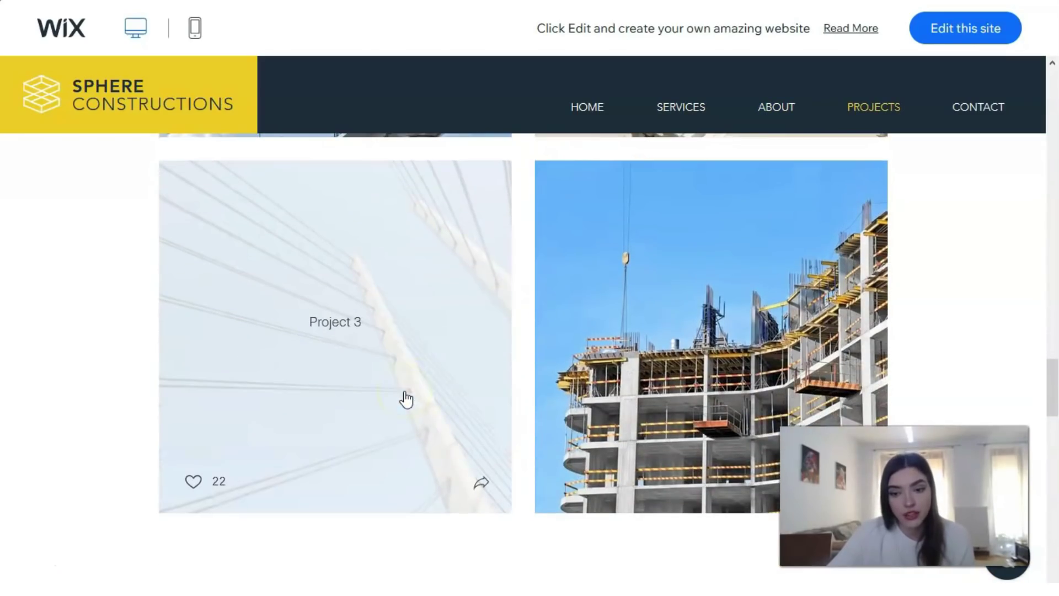
scroll(429, 398, down, 4)
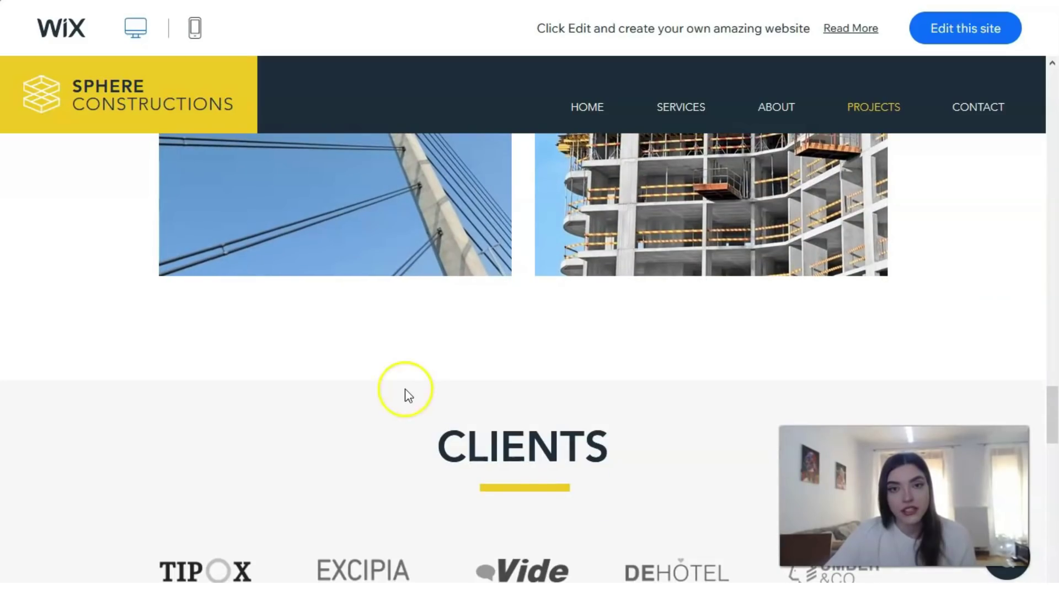
scroll(405, 388, down, 6)
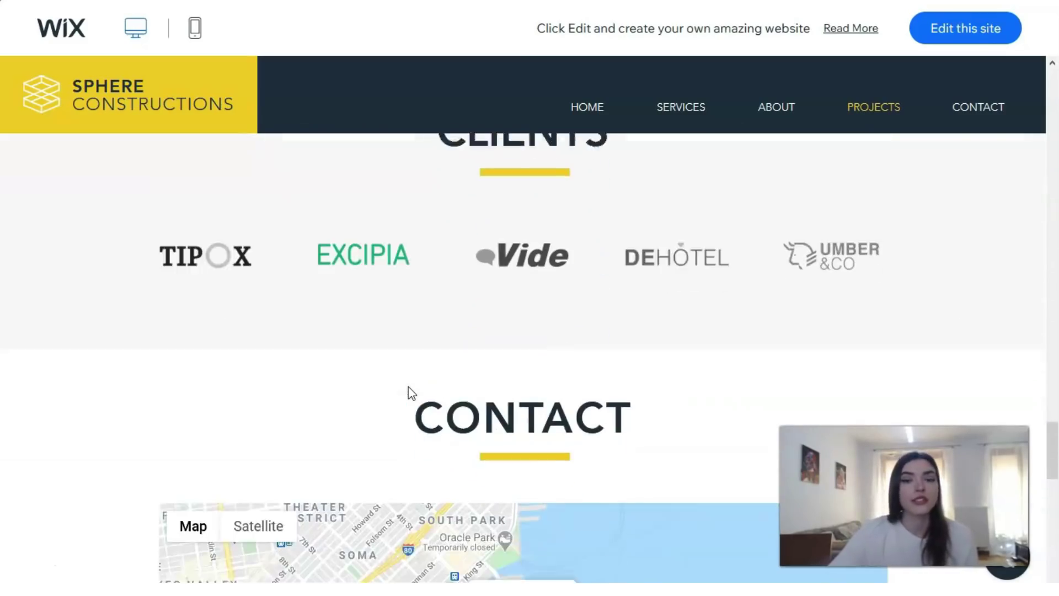
scroll(412, 393, down, 9)
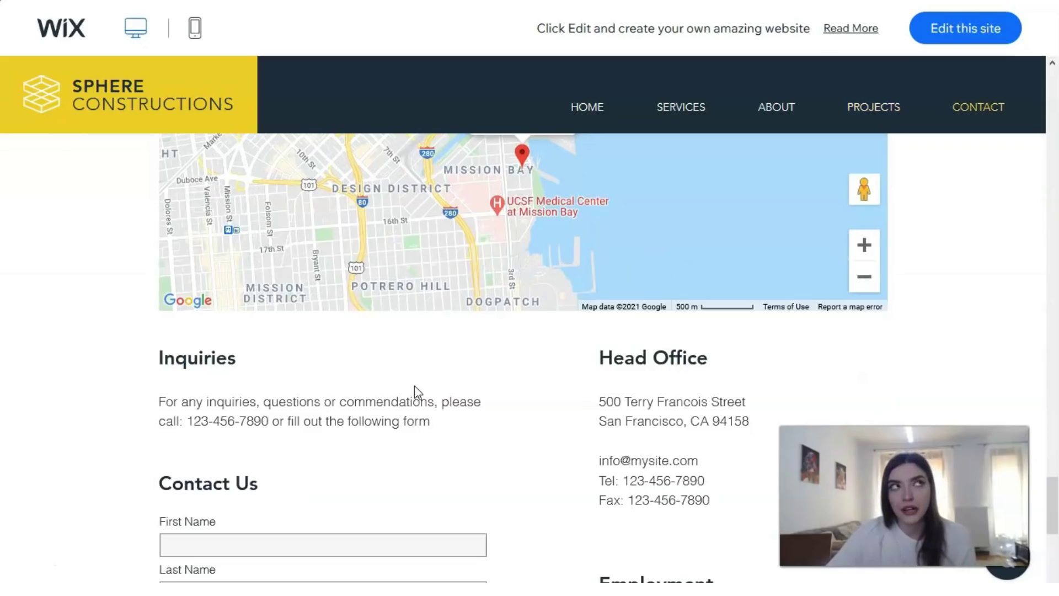
scroll(415, 385, down, 8)
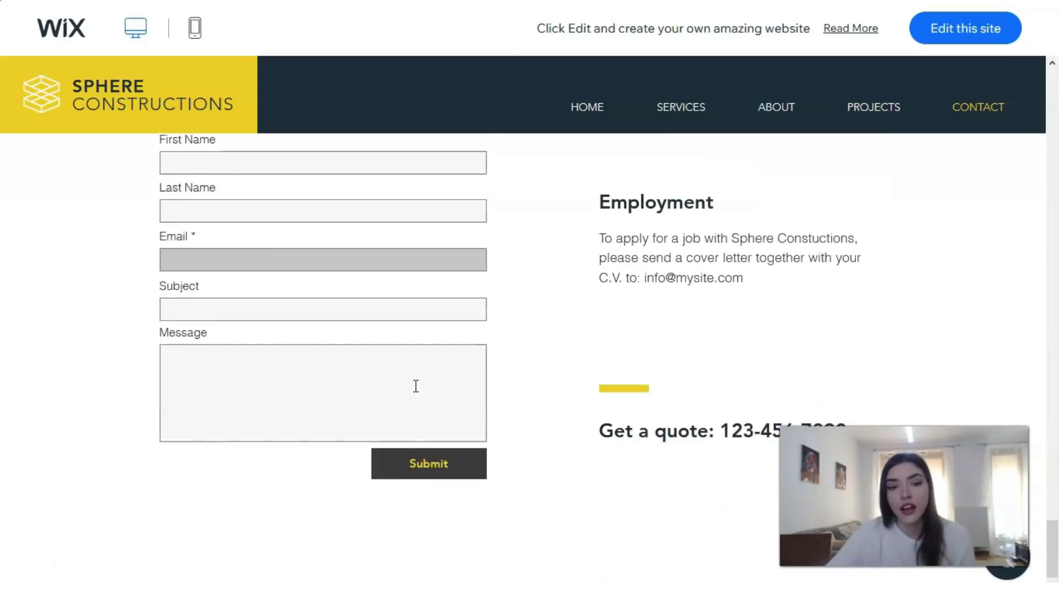
scroll(417, 386, up, 20)
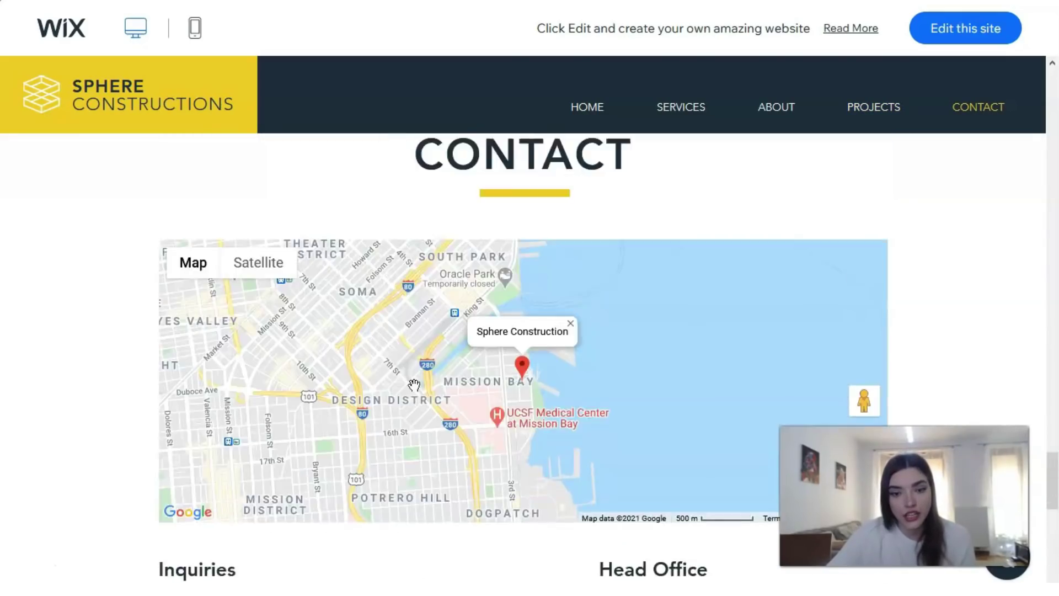
scroll(414, 387, up, 18)
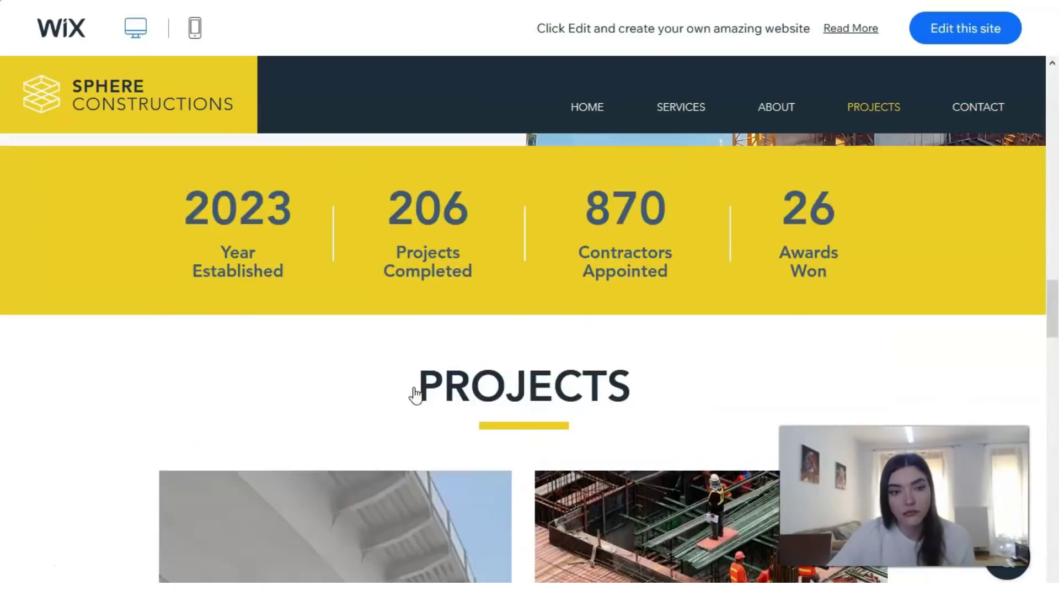
scroll(419, 395, up, 15)
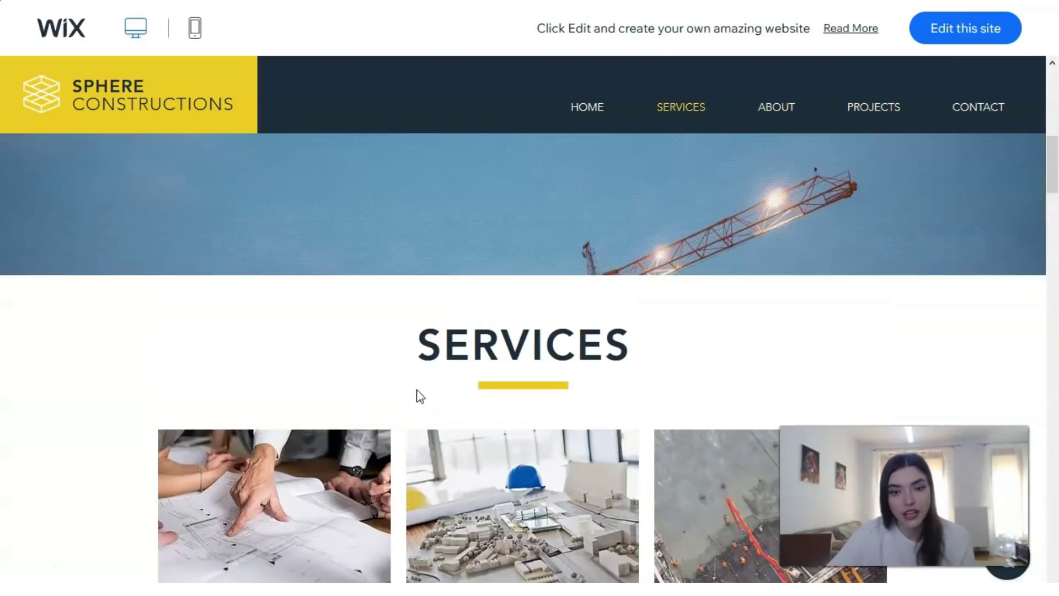
scroll(416, 389, up, 5)
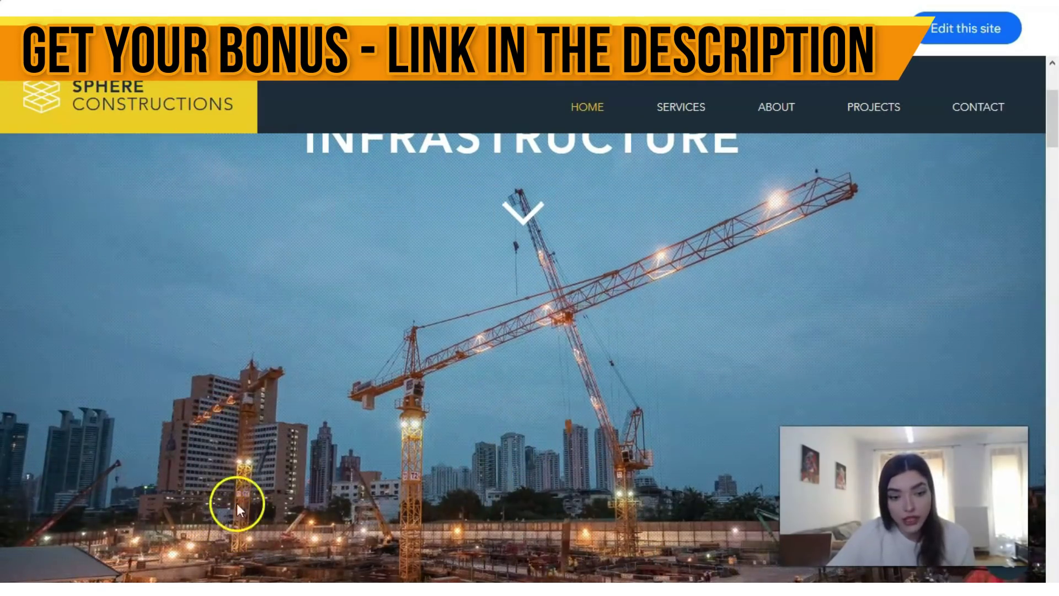
scroll(219, 459, up, 3)
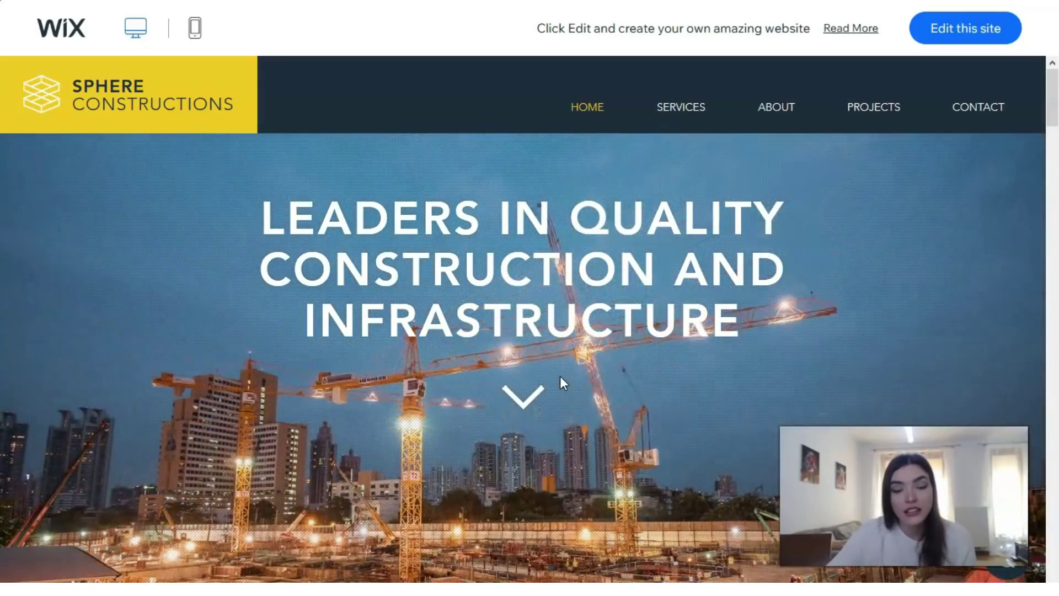
Step: Go back to the template gallery and open the full demo of the Trading Consultant template
drag(565, 408, 151, 451)
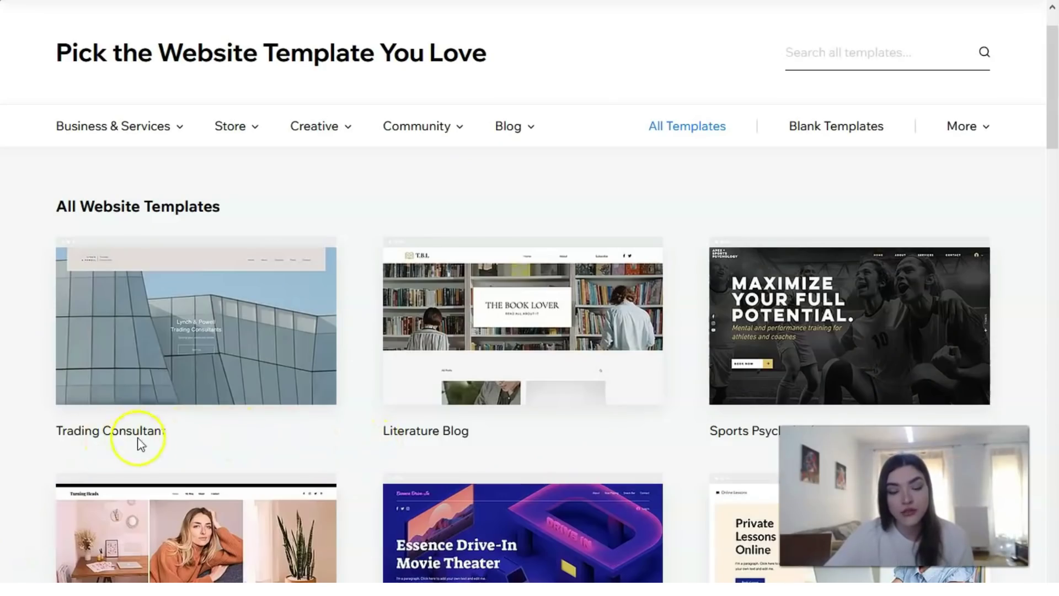
click(186, 359)
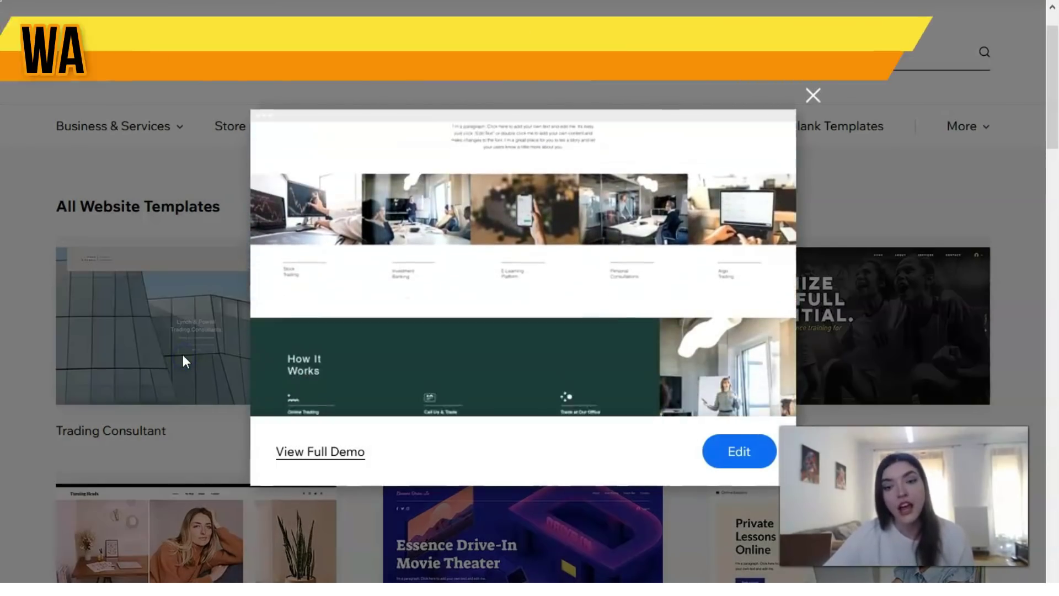
click(285, 457)
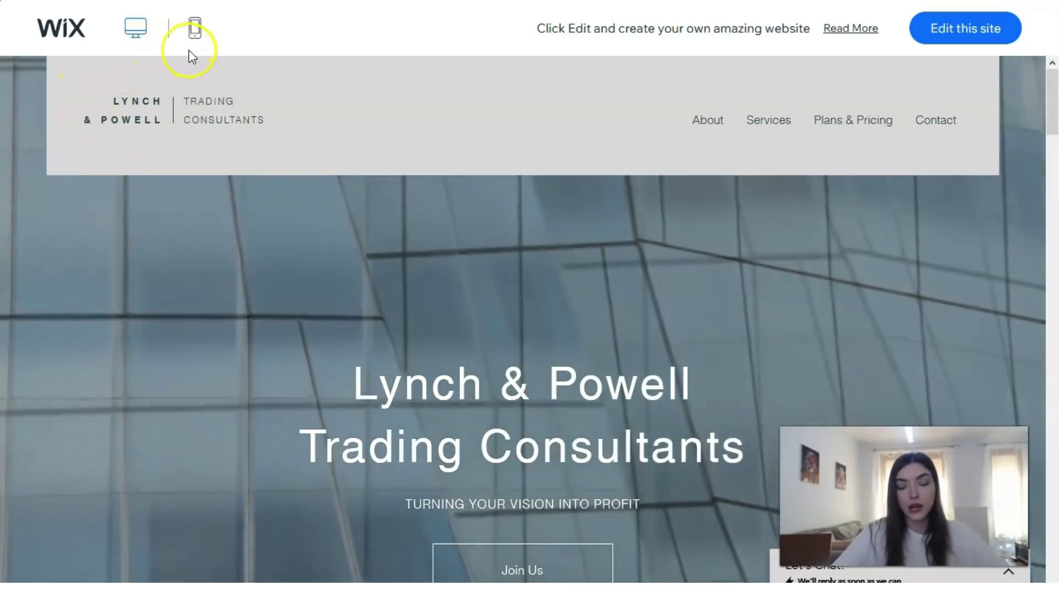
Step: Examine the trading consultants demo's home banner and its Our Services section with the service images
scroll(455, 227, down, 6)
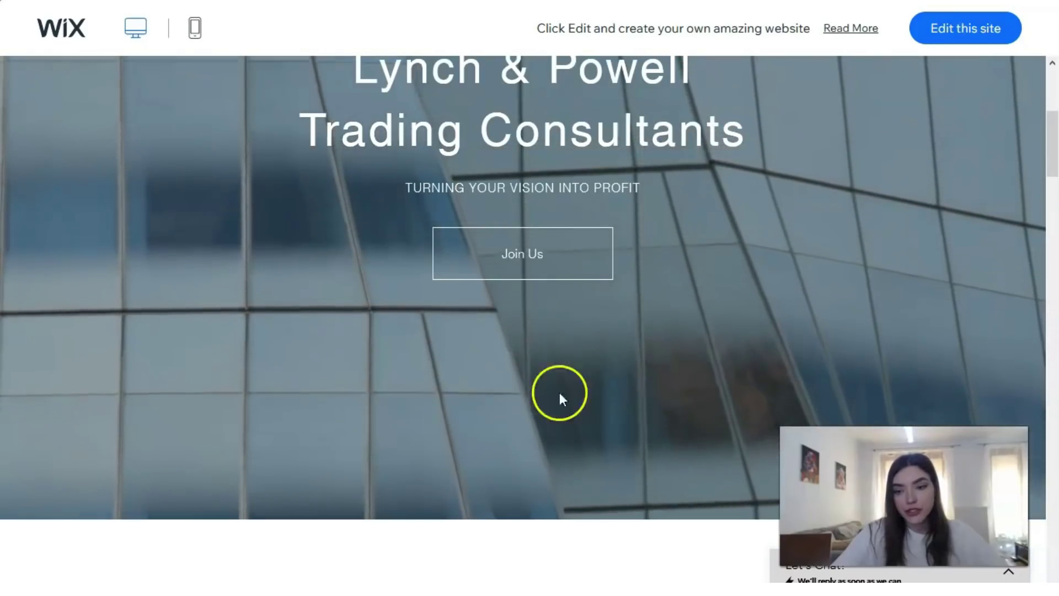
scroll(420, 227, down, 2)
scroll(419, 227, down, 8)
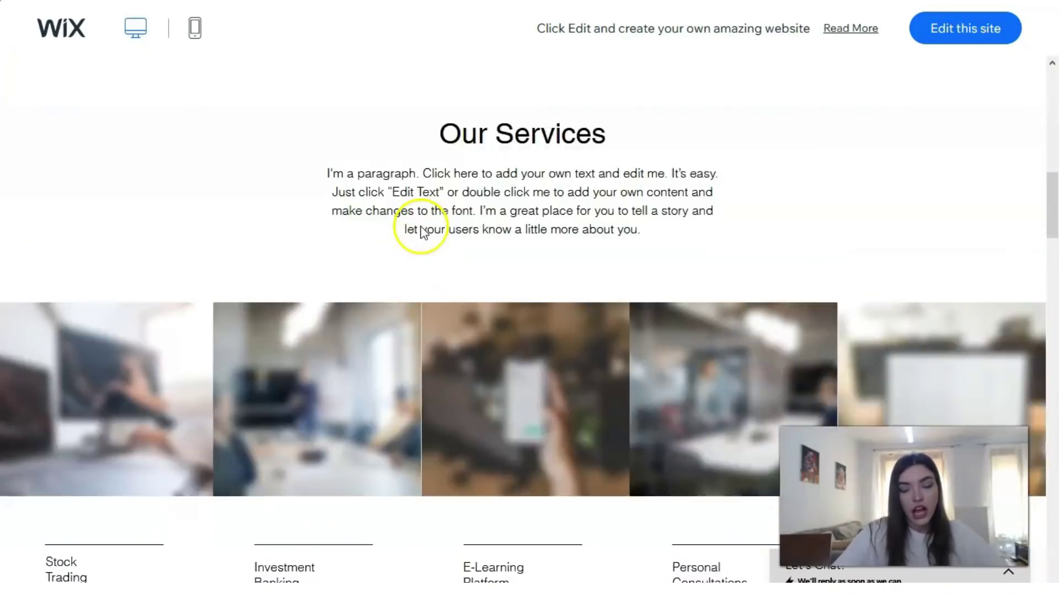
scroll(421, 225, up, 3)
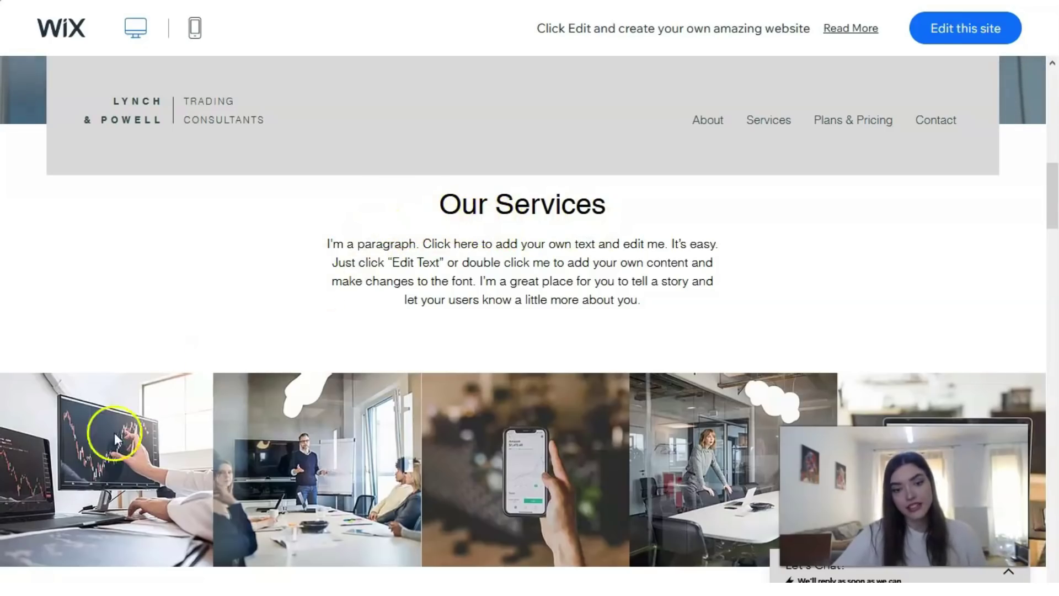
scroll(717, 432, down, 3)
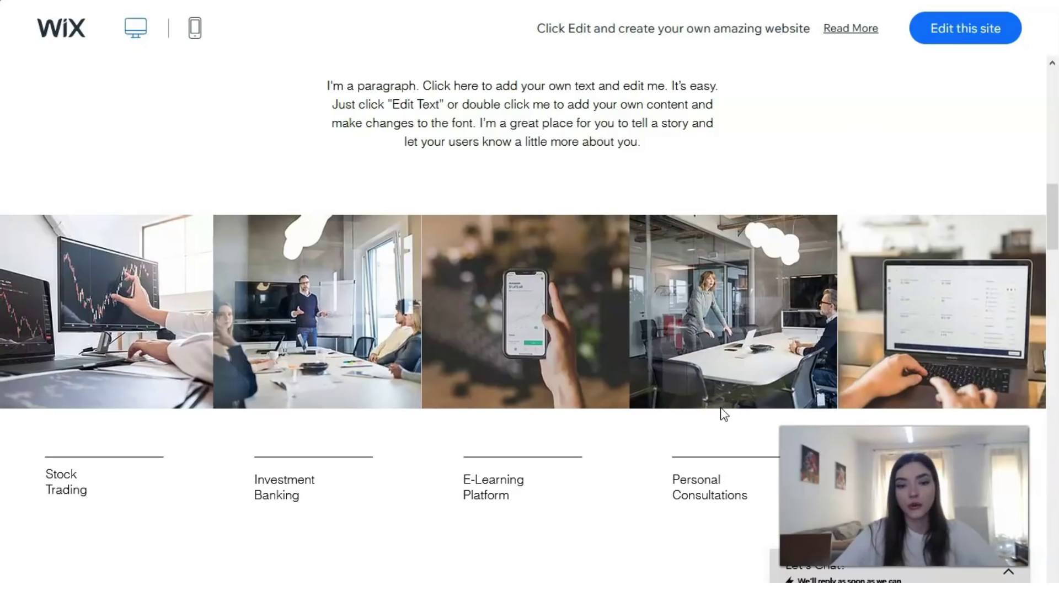
Step: Examine the trading demo's How It Works, Plans & Pricing and contact sections, and return to its home banner
scroll(661, 330, down, 10)
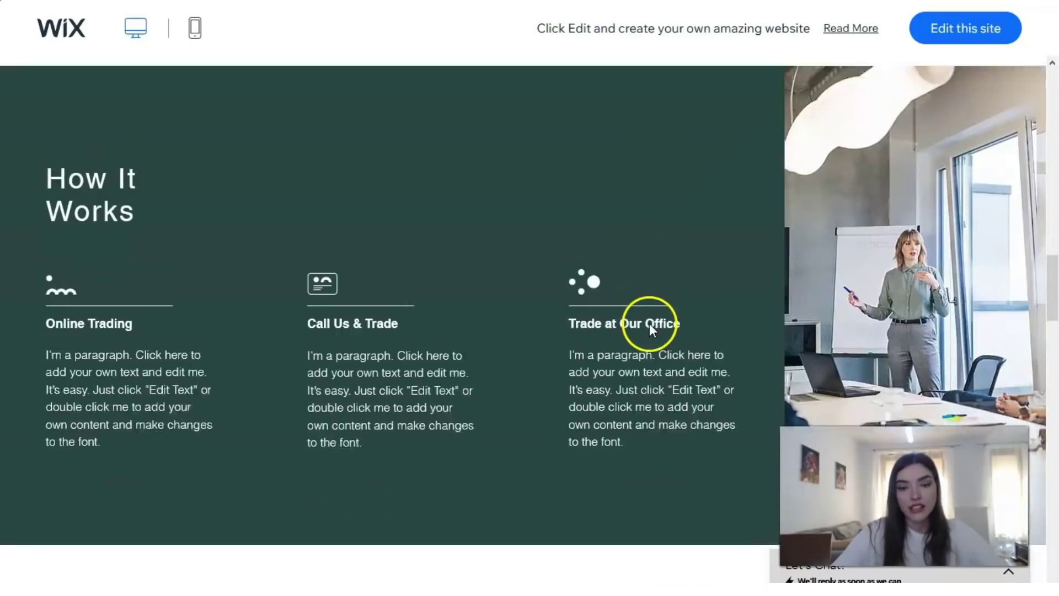
scroll(652, 326, down, 10)
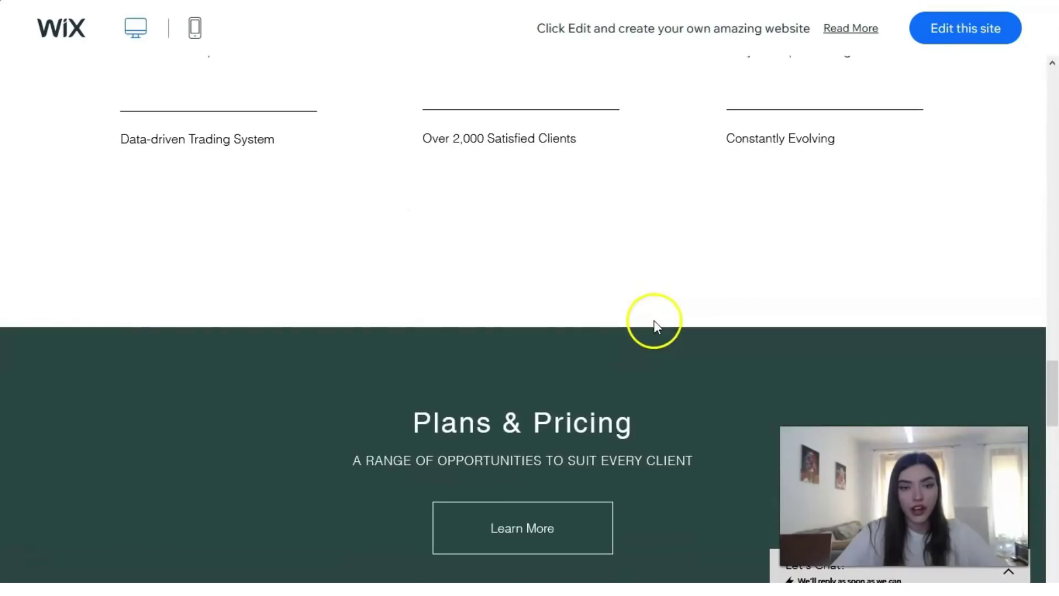
scroll(652, 320, down, 8)
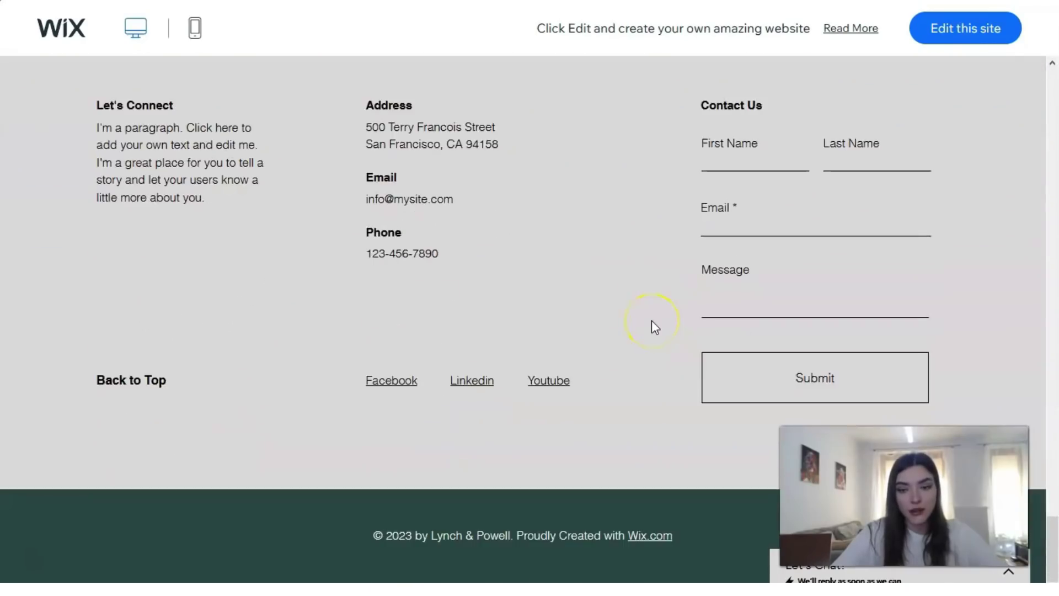
scroll(651, 320, up, 6)
scroll(640, 309, up, 15)
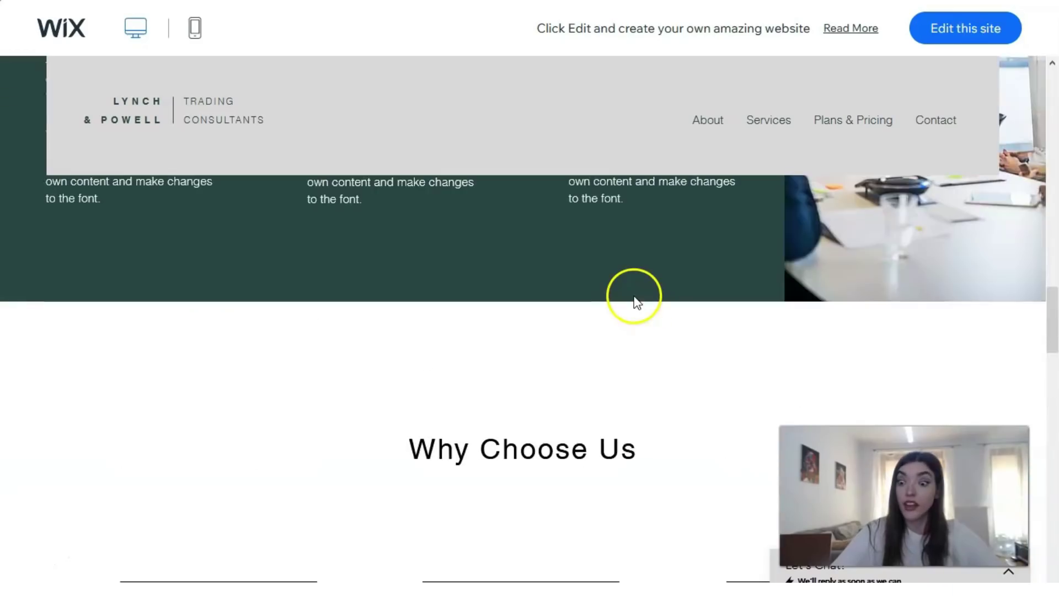
scroll(630, 301, up, 12)
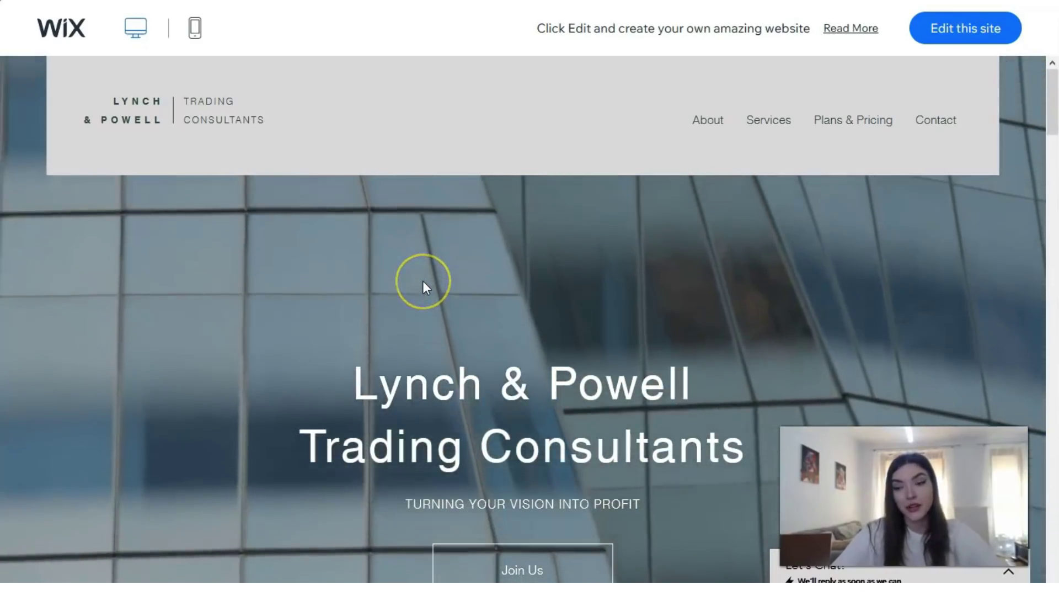
Step: Go back to the template gallery and open the full demo of the Commercial Cleaning Service template
key(alt+Left)
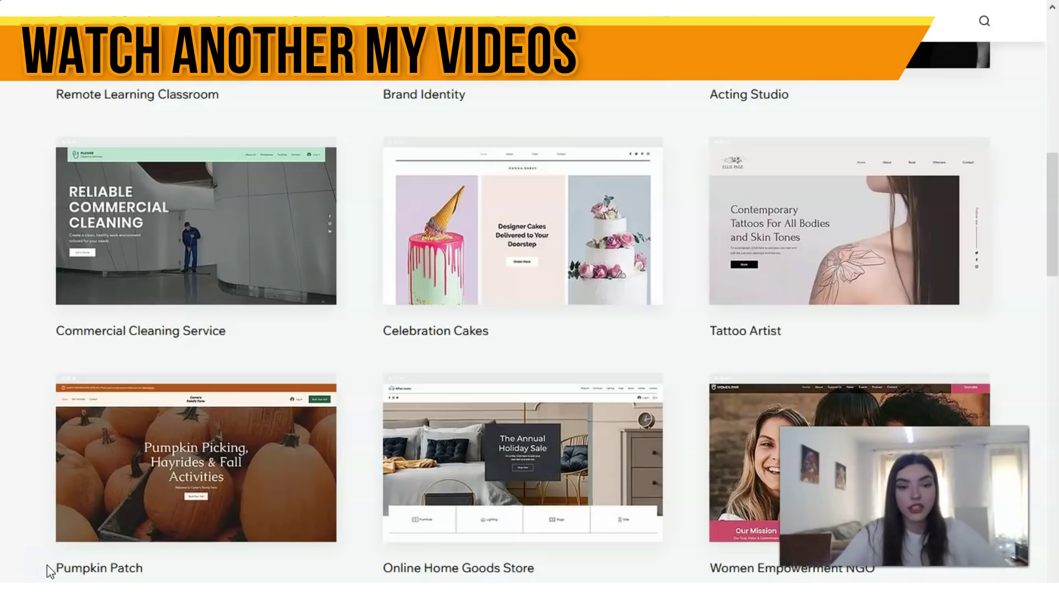
mouse_move(210, 237)
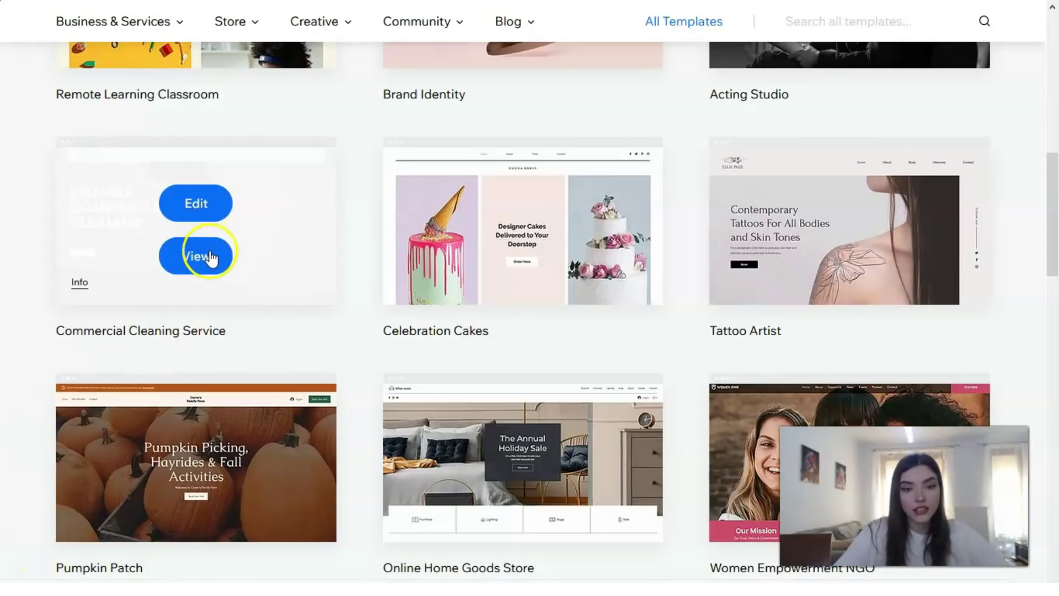
click(210, 257)
scroll(390, 310, down, 2)
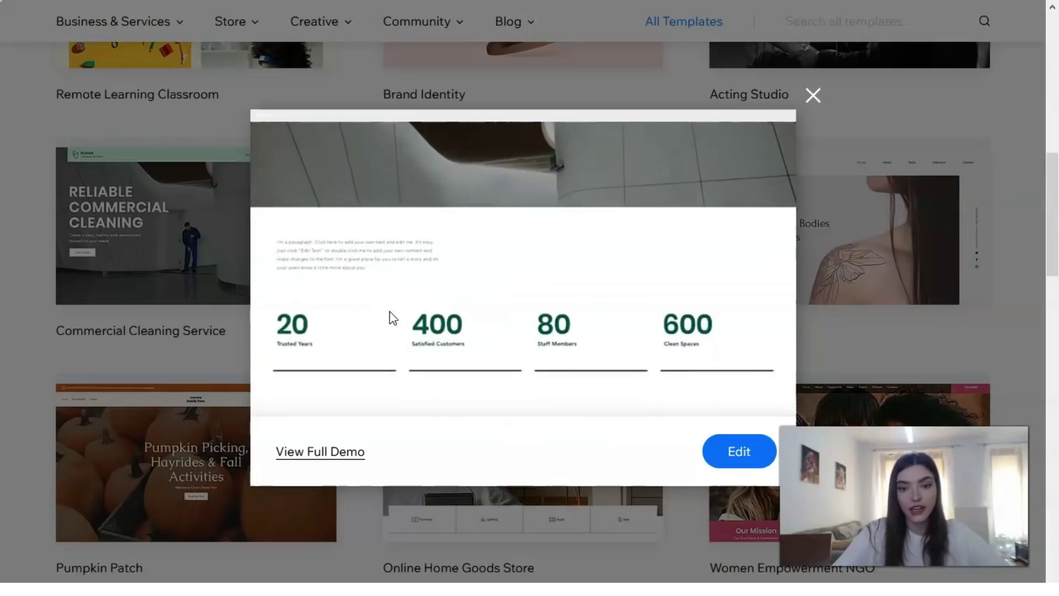
click(341, 456)
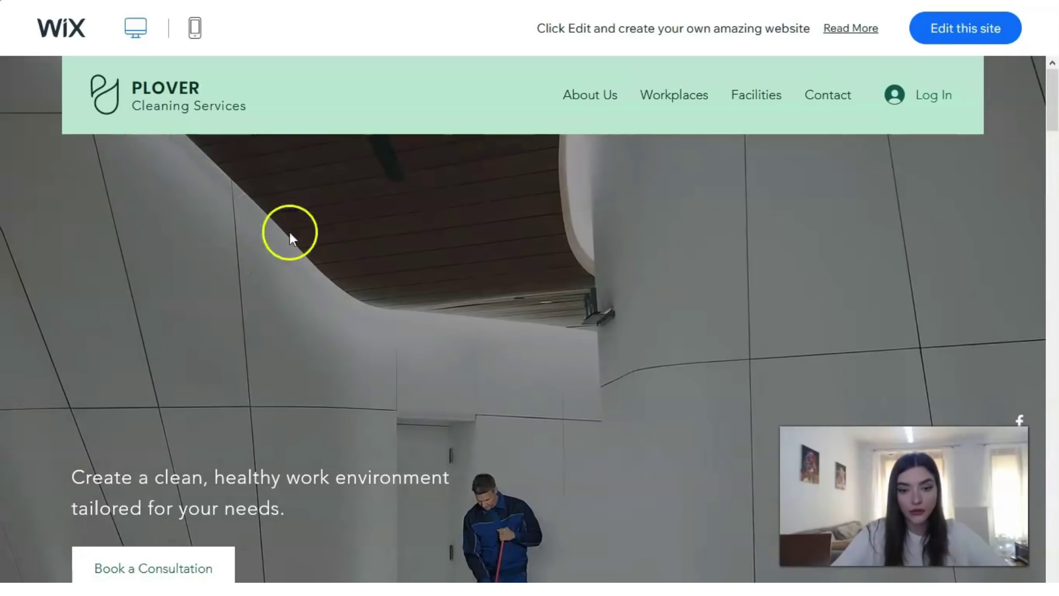
Step: Examine the cleaning demo's home banner, company statistics and workplace types, down to the Certifications section
scroll(276, 231, down, 5)
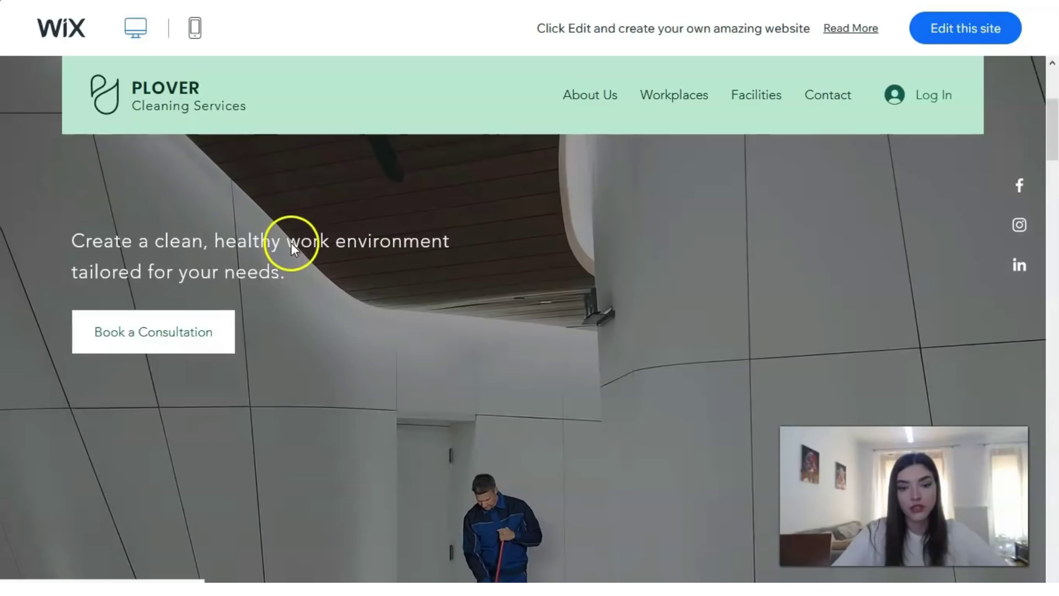
scroll(326, 262, down, 3)
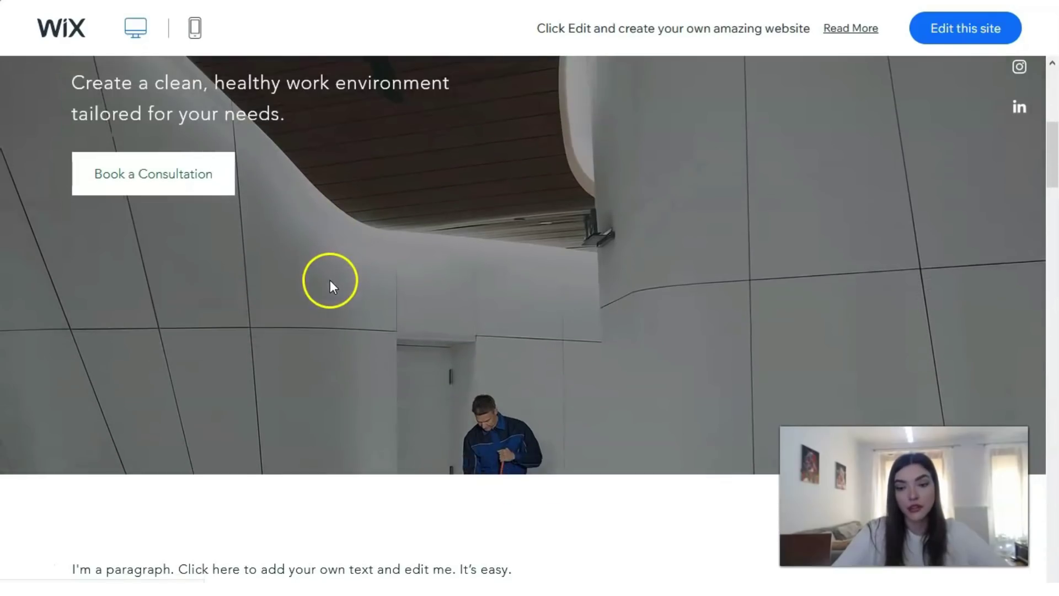
scroll(343, 298, down, 5)
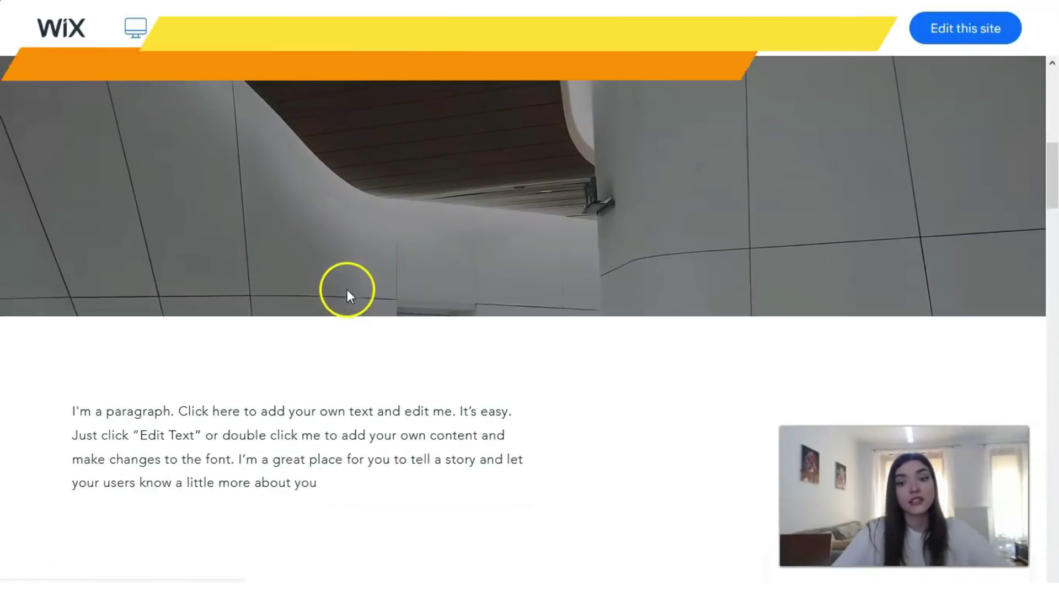
scroll(338, 288, down, 8)
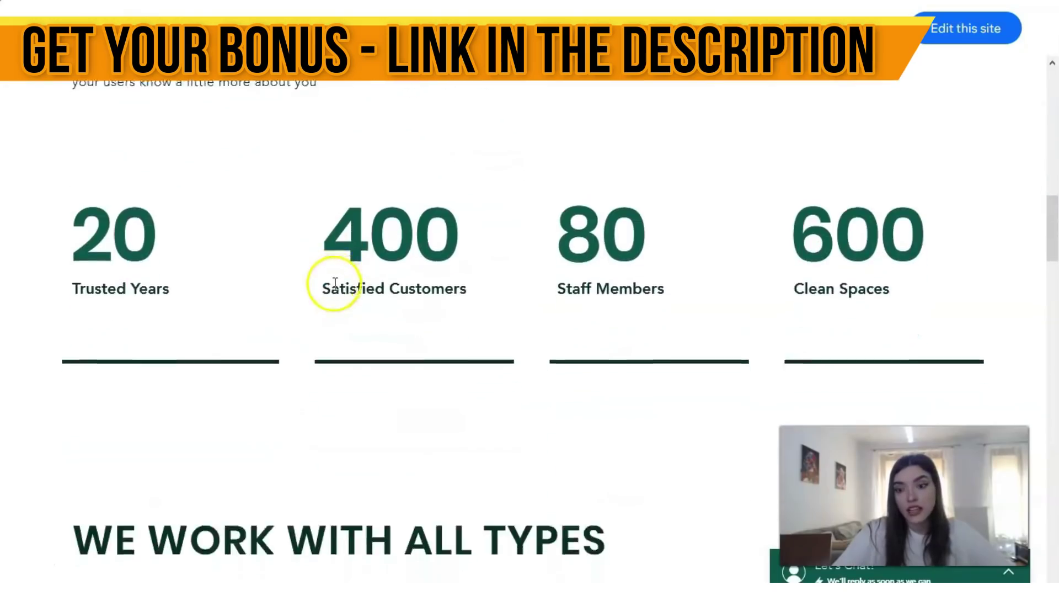
scroll(341, 287, down, 15)
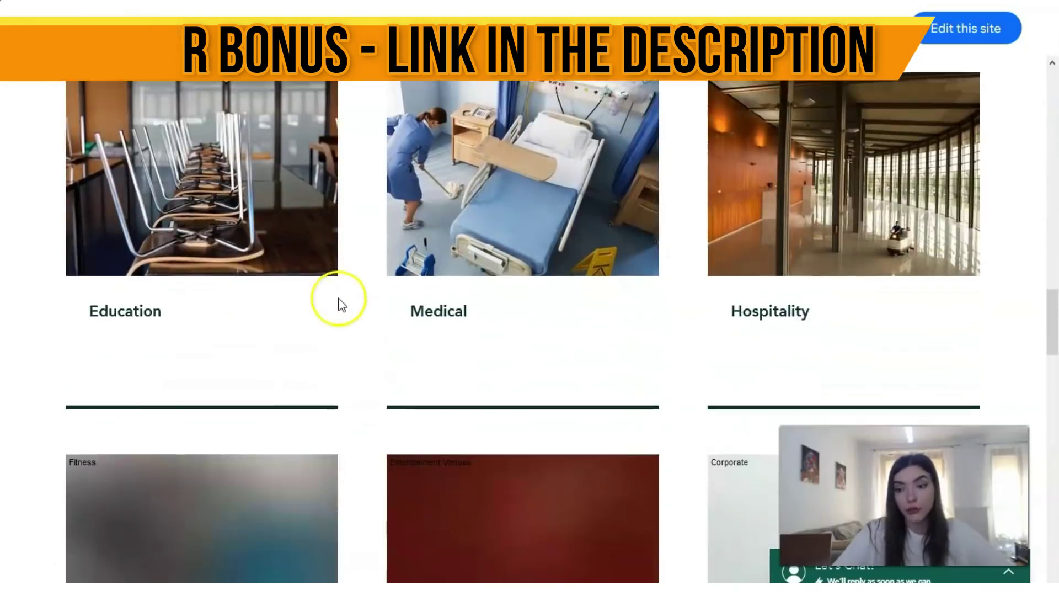
scroll(340, 303, down, 7)
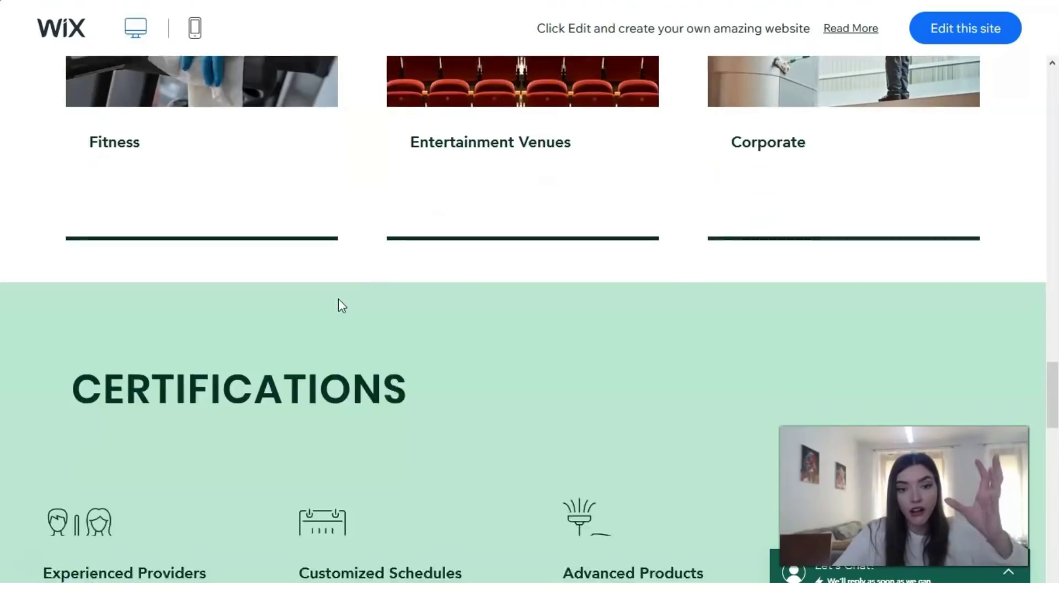
Step: Examine the cleaning demo's certifications, client testimonials and footer, and return to its home banner
scroll(339, 299, down, 12)
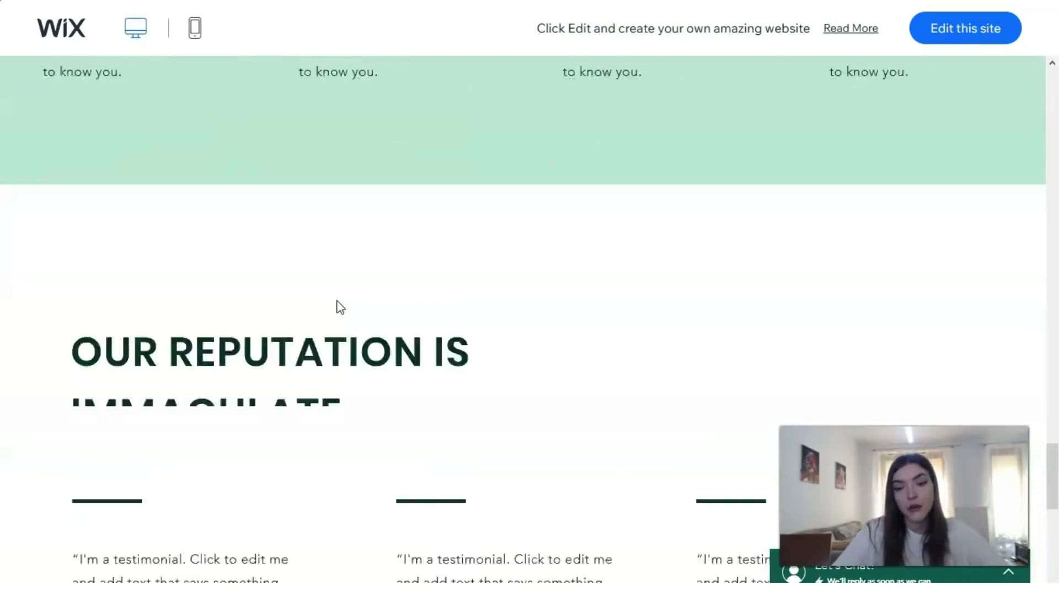
scroll(337, 300, down, 3)
drag(326, 280, 341, 304)
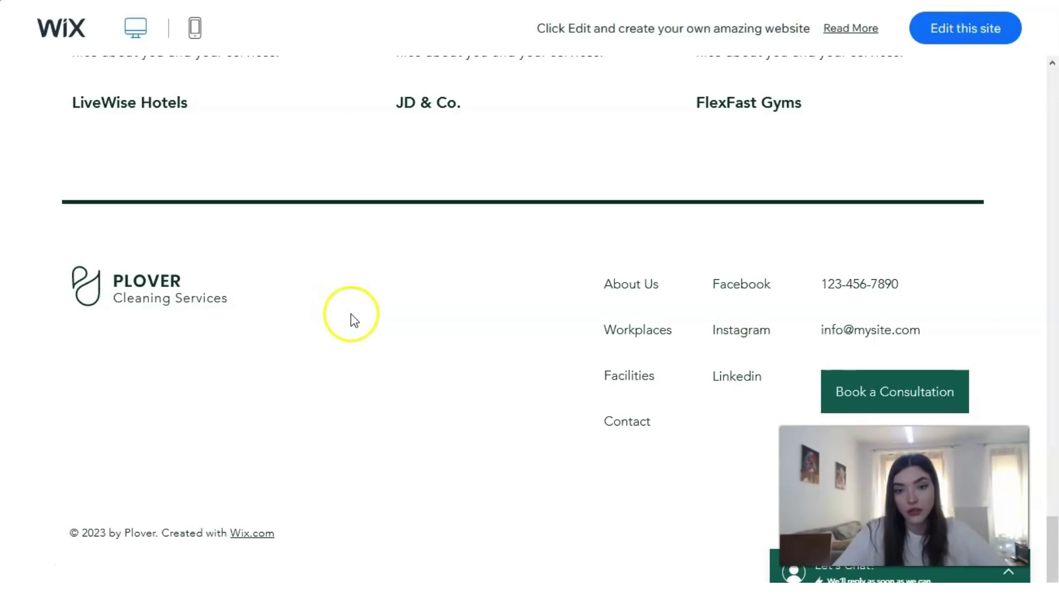
scroll(351, 305, up, 2)
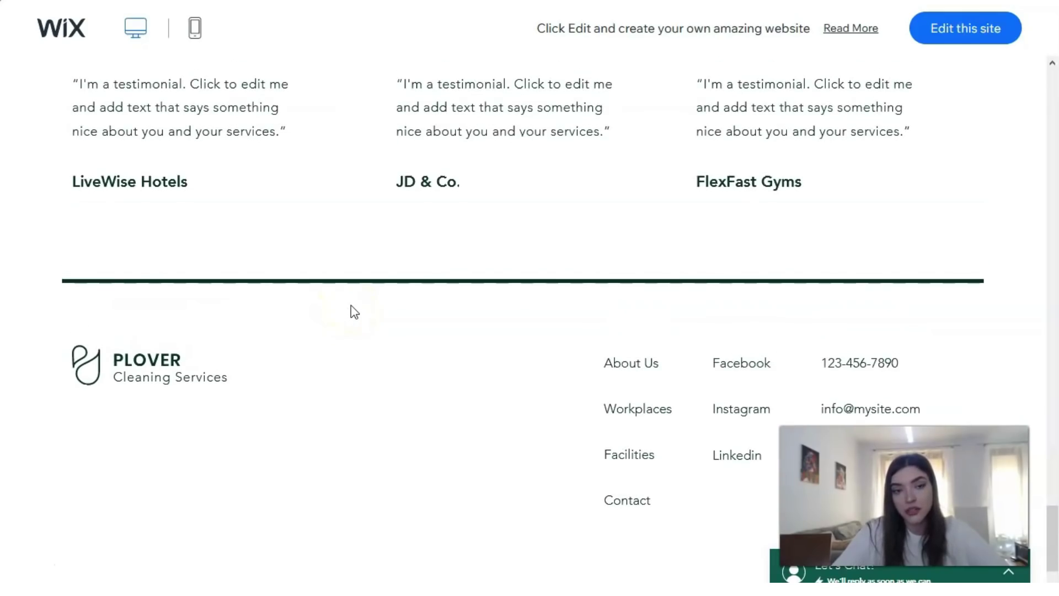
scroll(539, 414, up, 20)
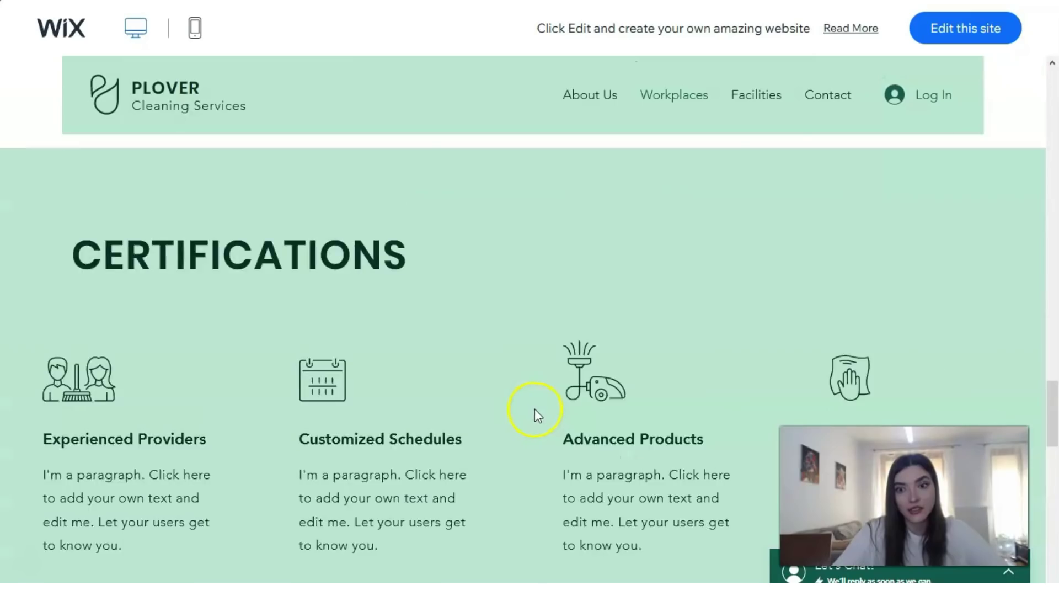
scroll(533, 402, up, 10)
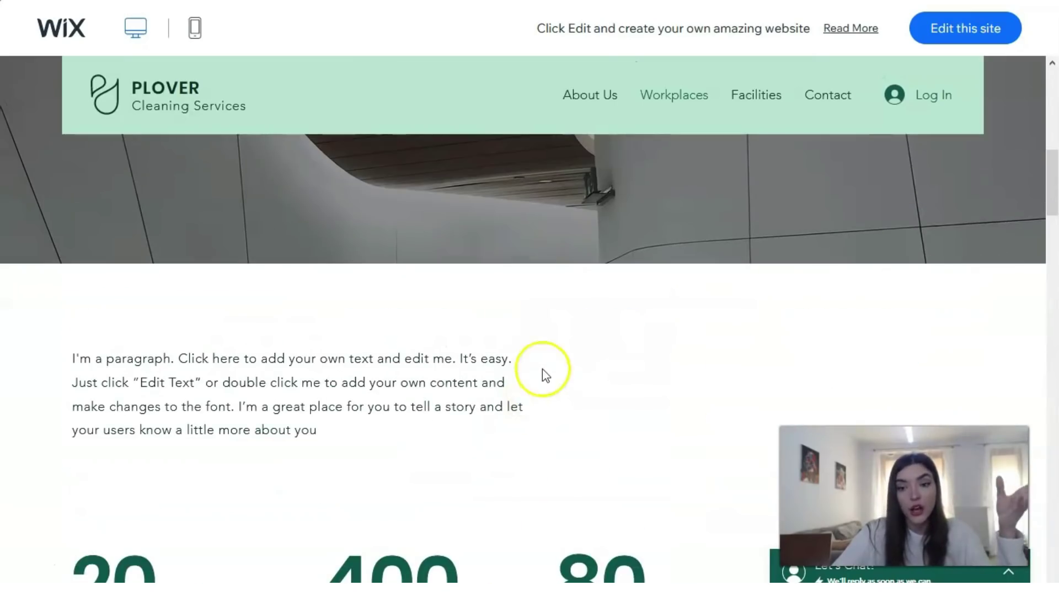
scroll(489, 280, up, 3)
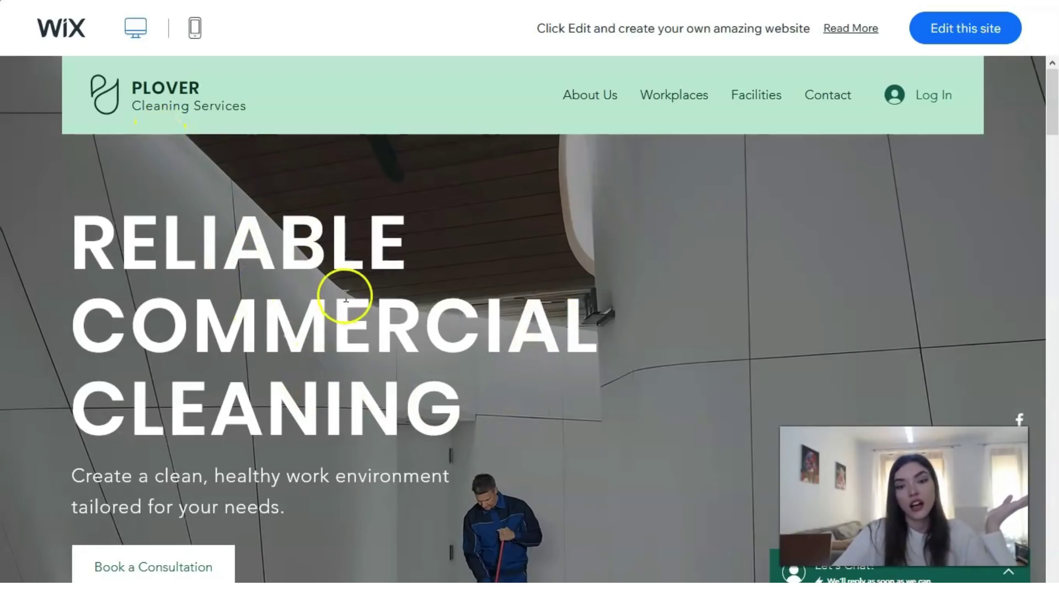
Step: Open the Commercial Cleaning Service template in the site editor
scroll(332, 281, down, 3)
scroll(519, 292, down, 3)
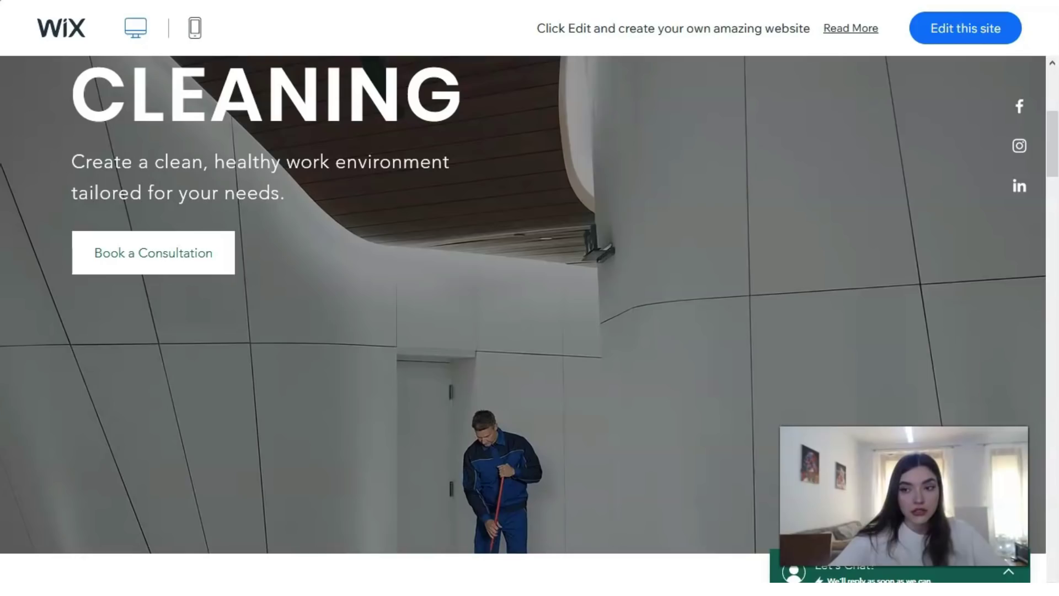
click(945, 34)
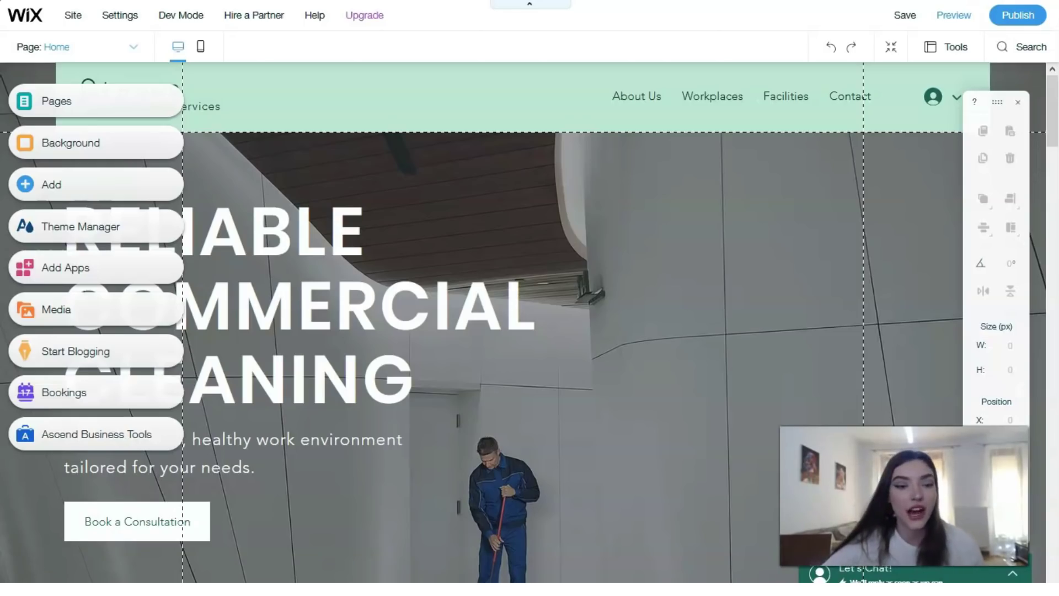
Step: View the site's main pages and browse the selected page backgrounds to the end of the collection
click(88, 259)
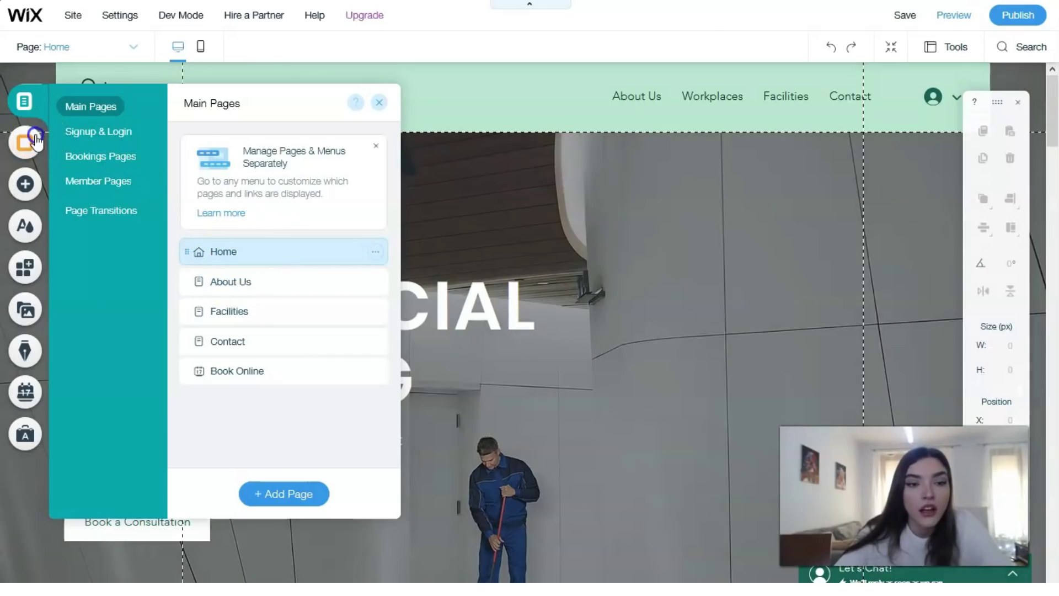
click(34, 148)
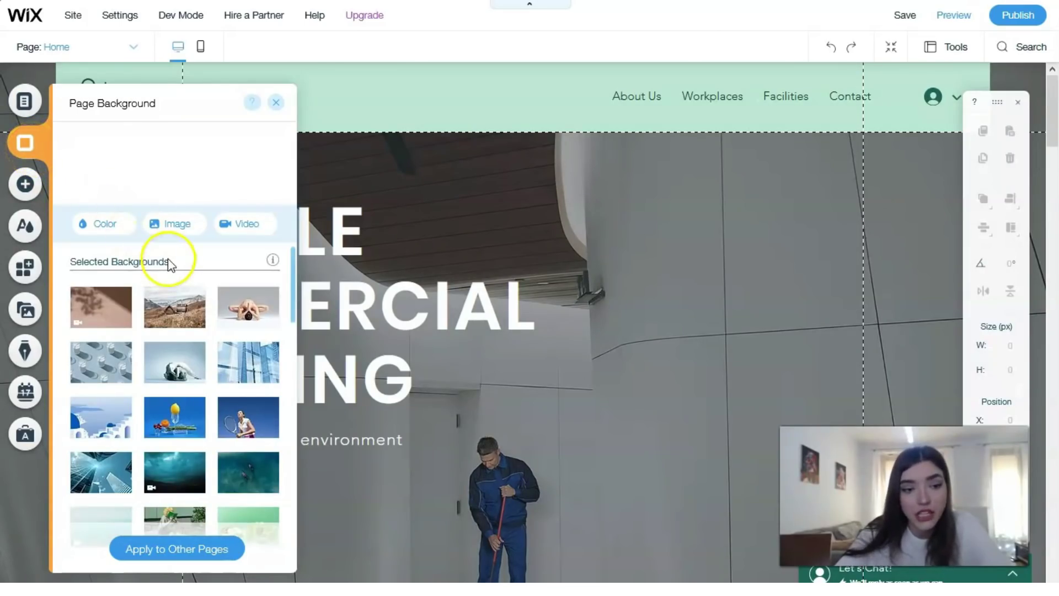
scroll(165, 260, down, 5)
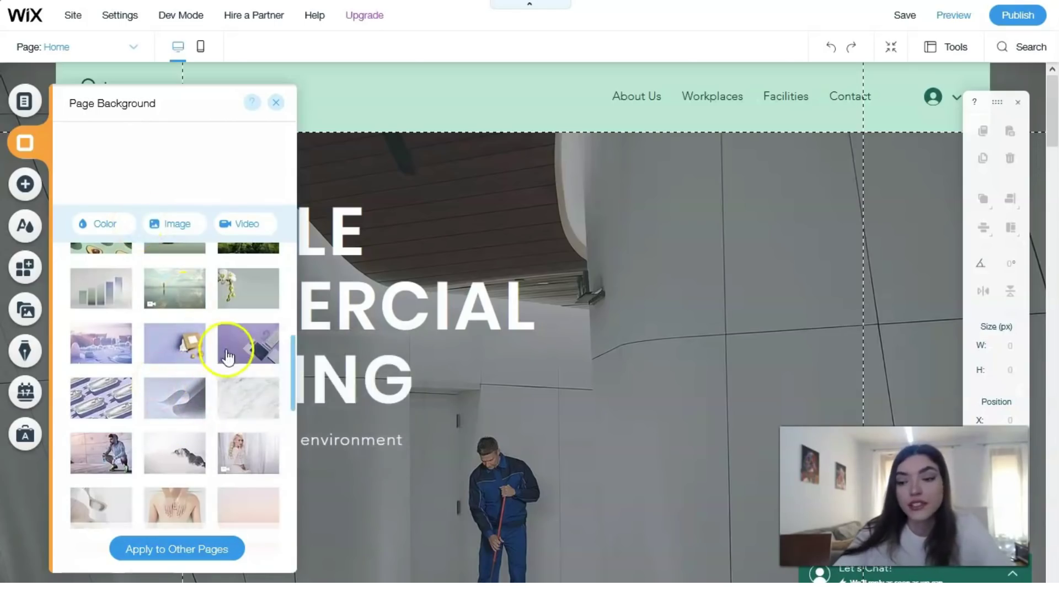
mouse_move(189, 341)
scroll(165, 331, down, 5)
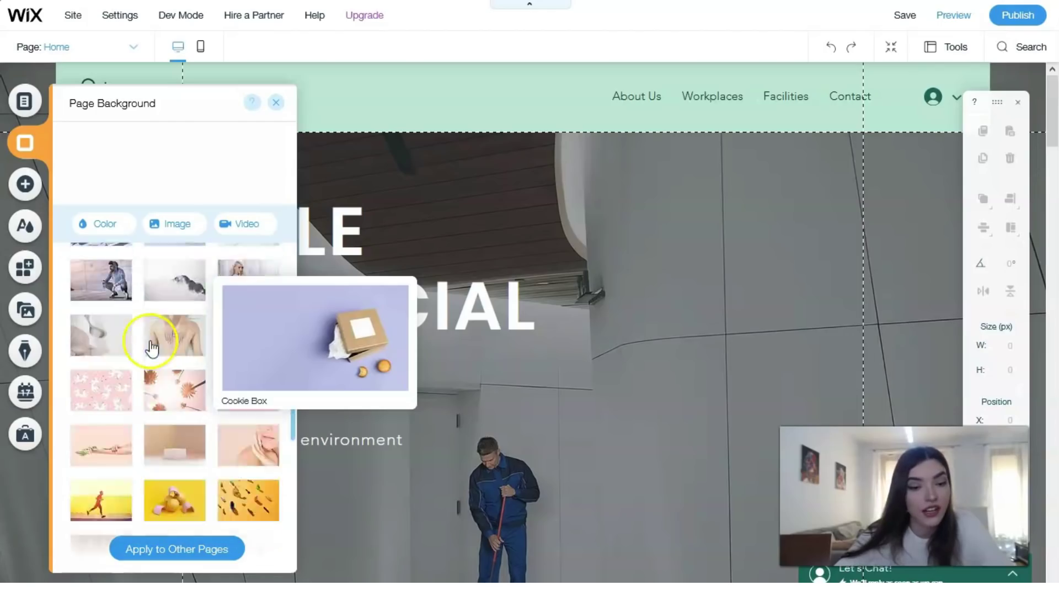
scroll(142, 305, down, 4)
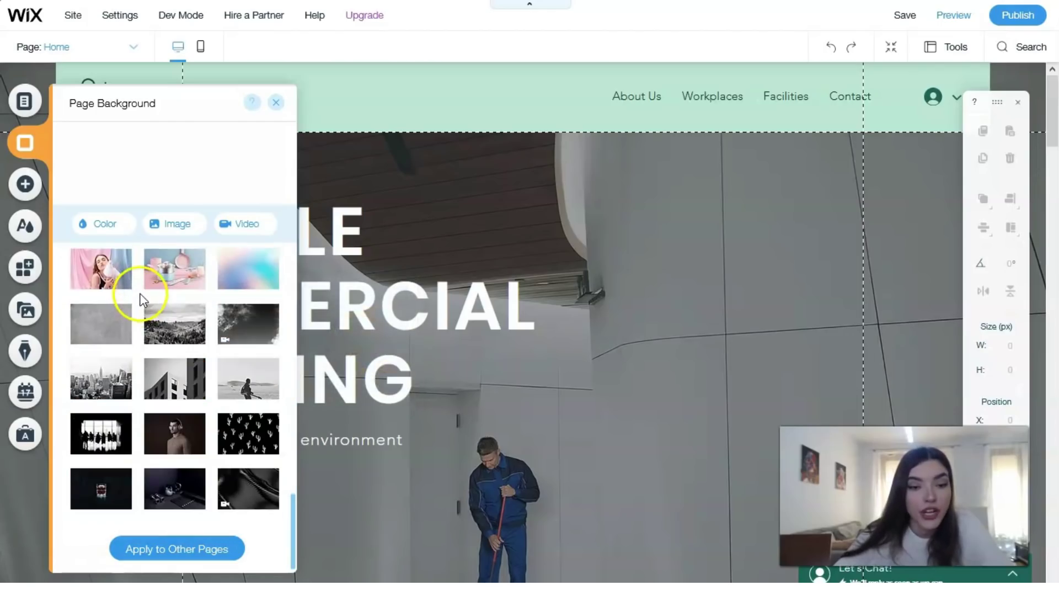
Step: Look over the elements that can be added to the page and view the site's text themes
click(30, 187)
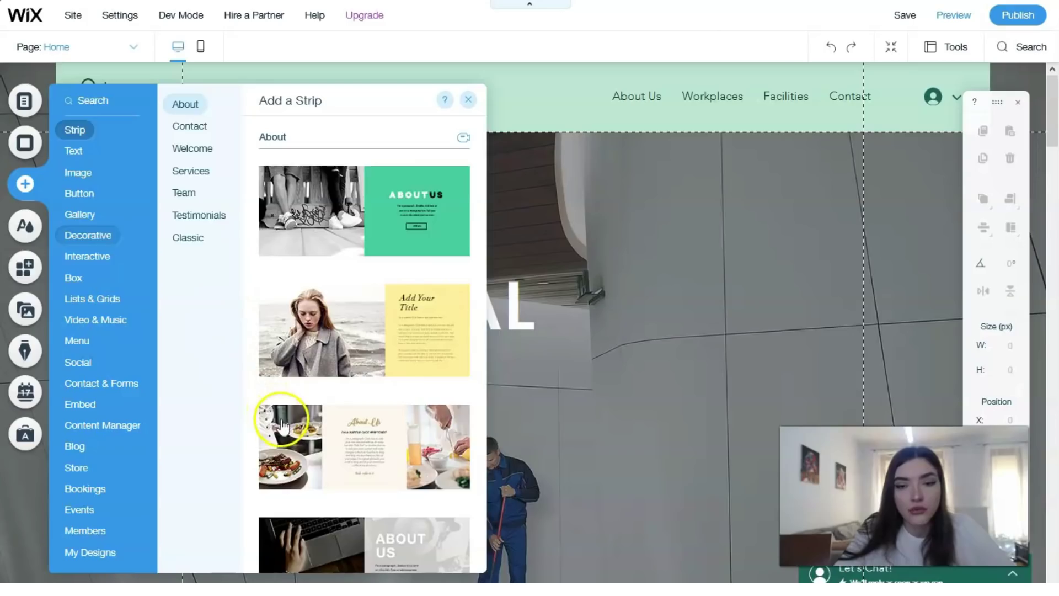
click(83, 235)
click(32, 224)
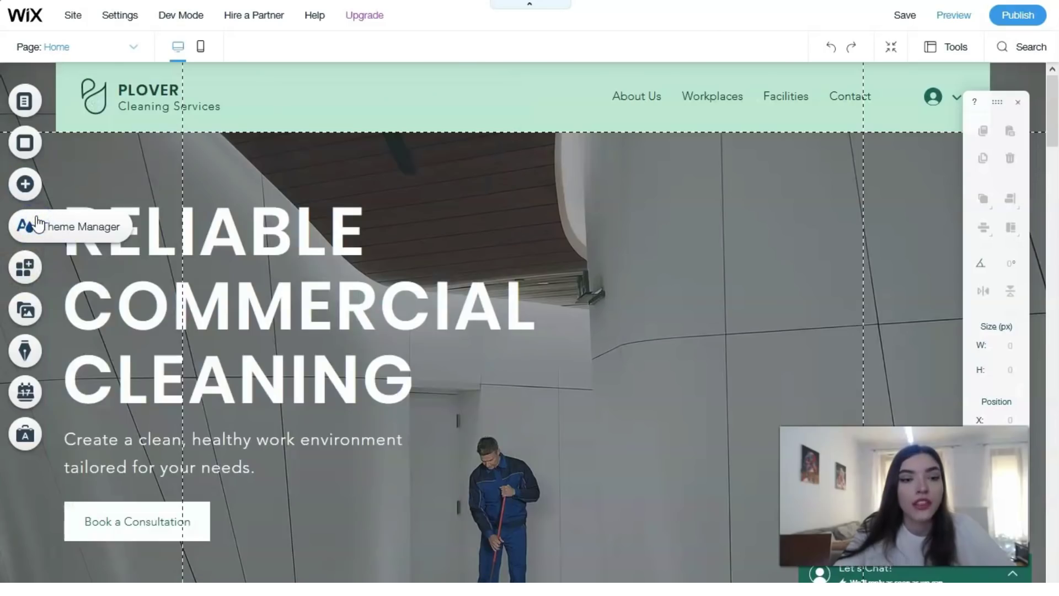
click(81, 133)
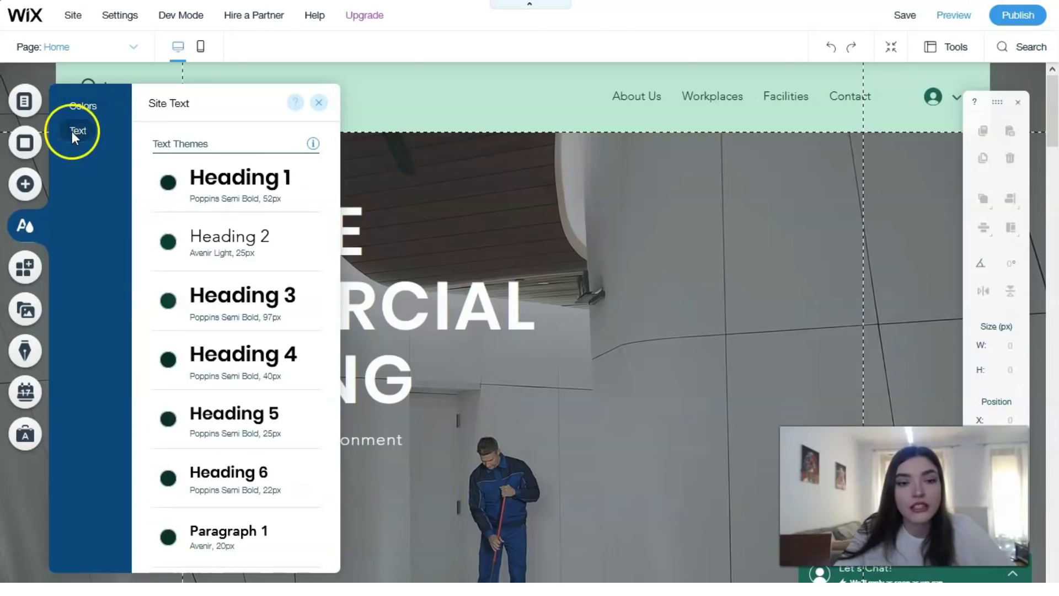
Step: Review the remaining site text themes, and browse the Wix App Market's recommended, trending and Wix Business Solutions apps
mouse_move(312, 145)
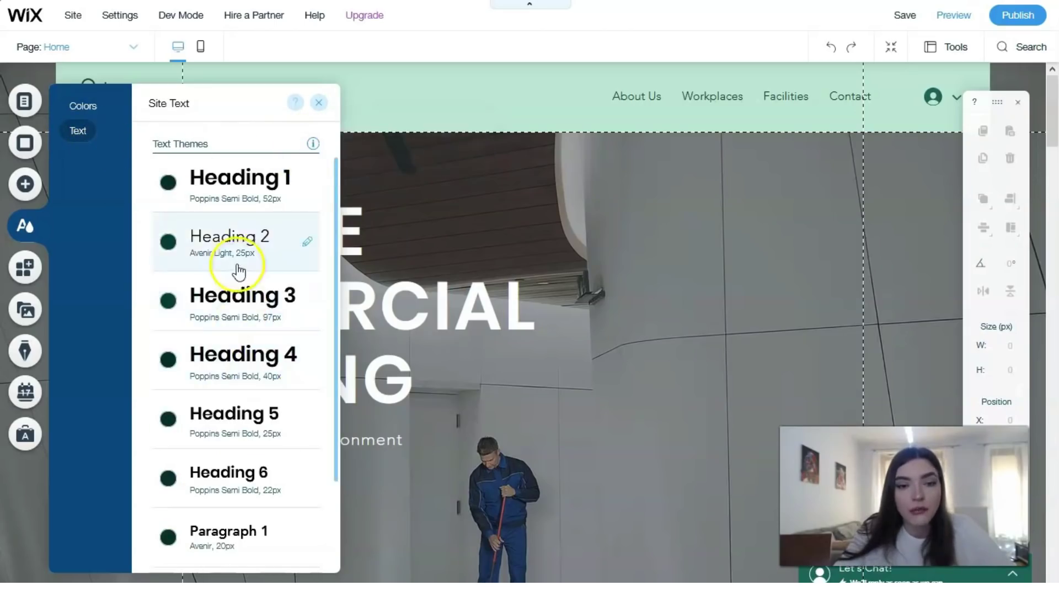
scroll(237, 271, down, 2)
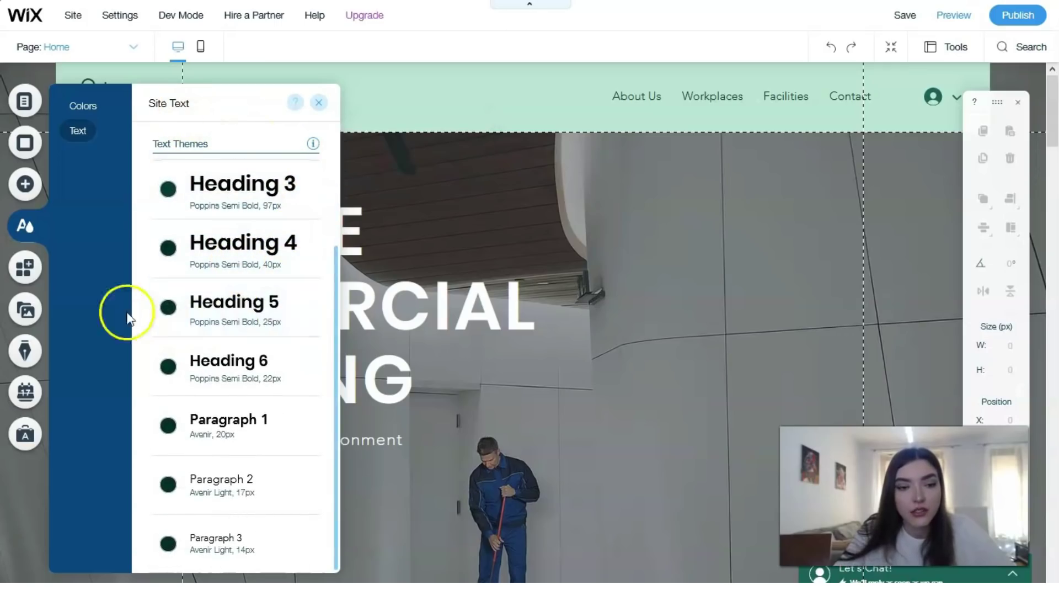
click(41, 268)
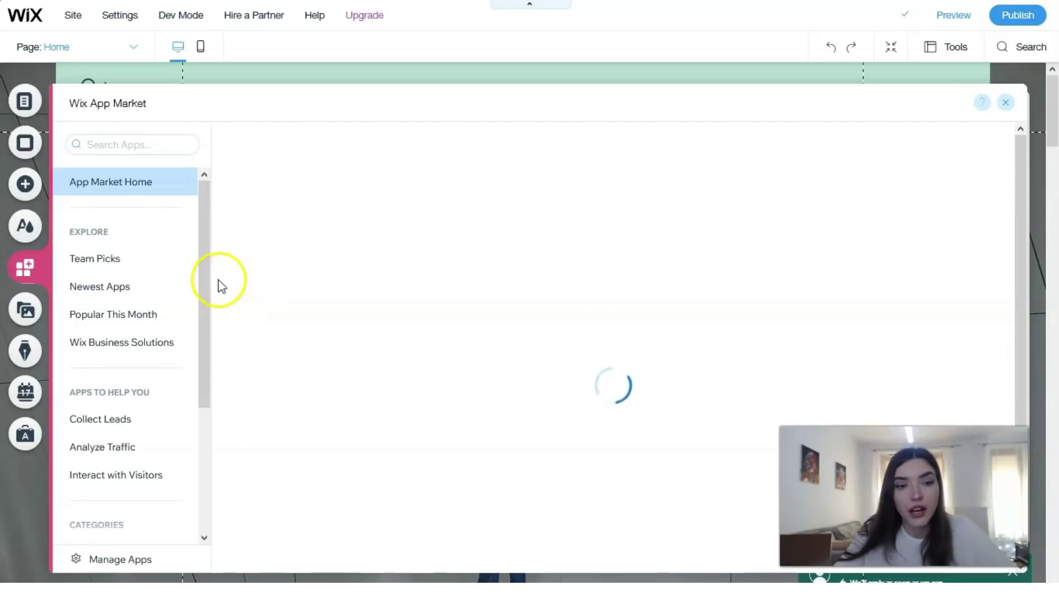
drag(208, 288, 207, 331)
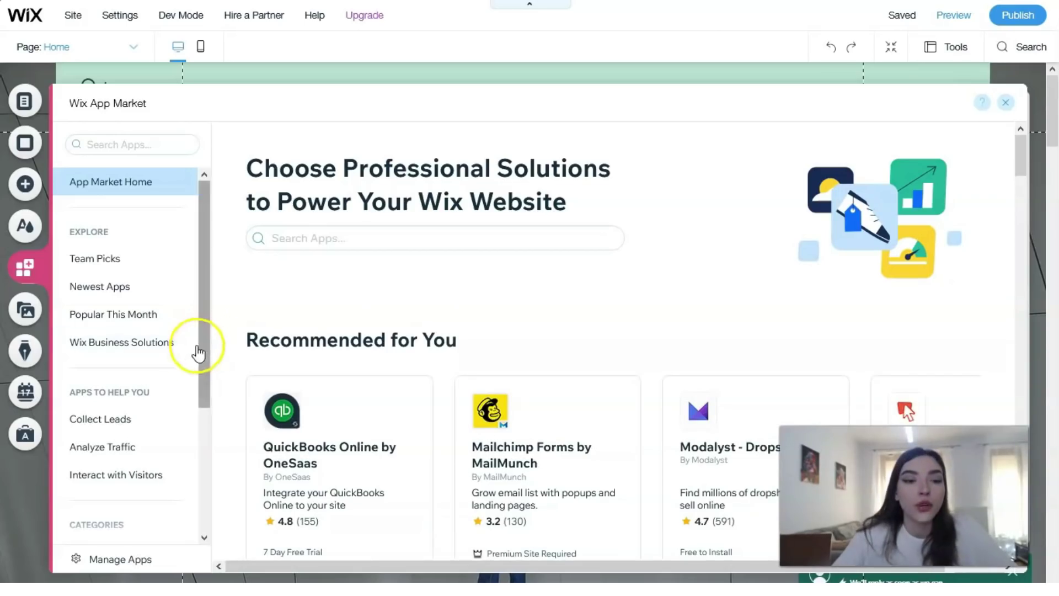
scroll(575, 348, down, 5)
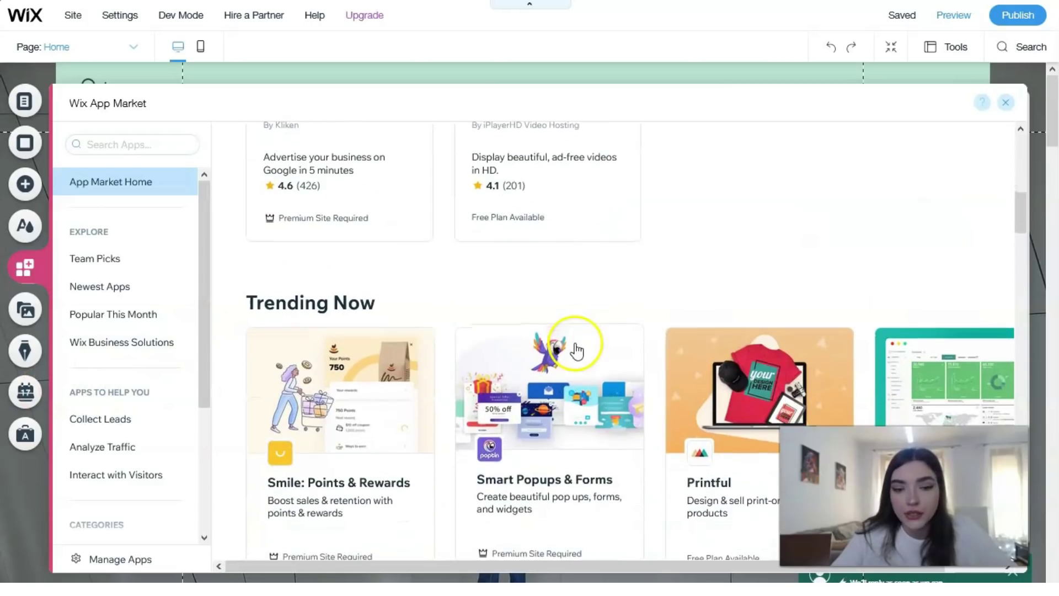
scroll(564, 345, down, 5)
scroll(562, 346, down, 3)
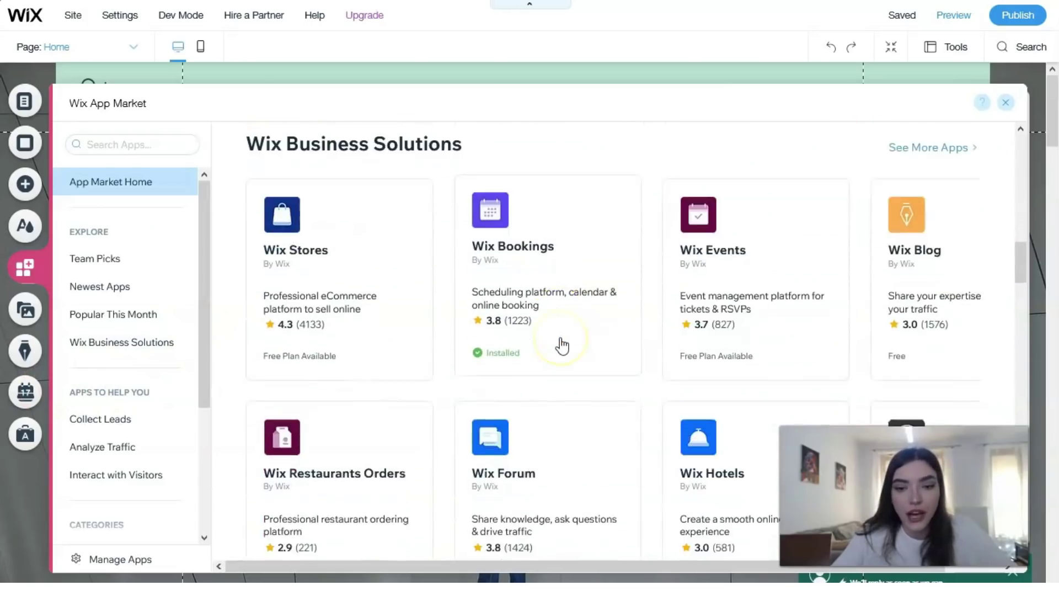
scroll(562, 346, down, 5)
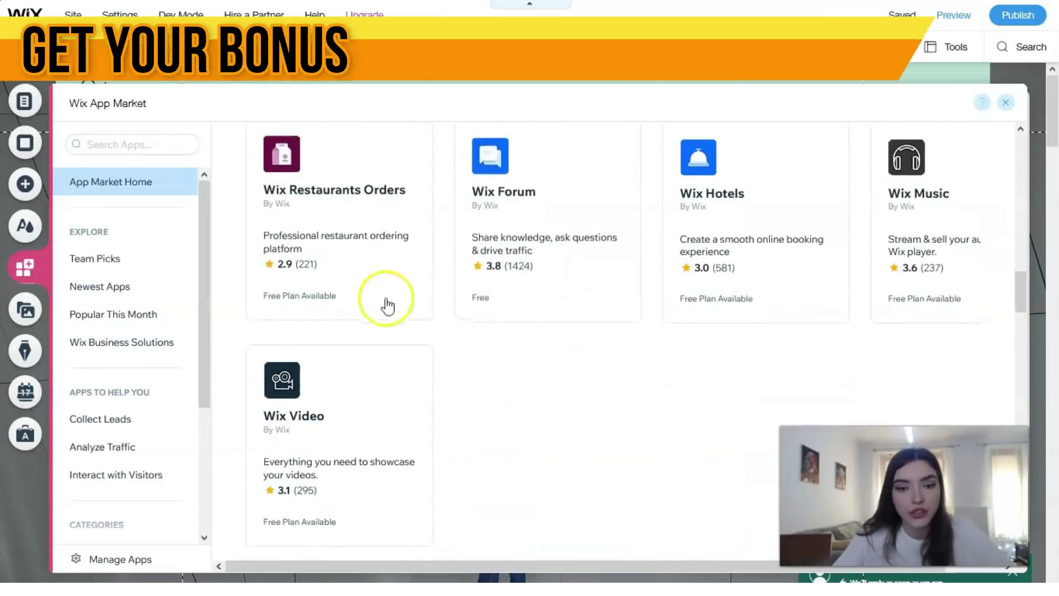
Step: Look through the site's media options, from uploads and editing tools to the free Wix and Shutterstock images and videos
click(26, 318)
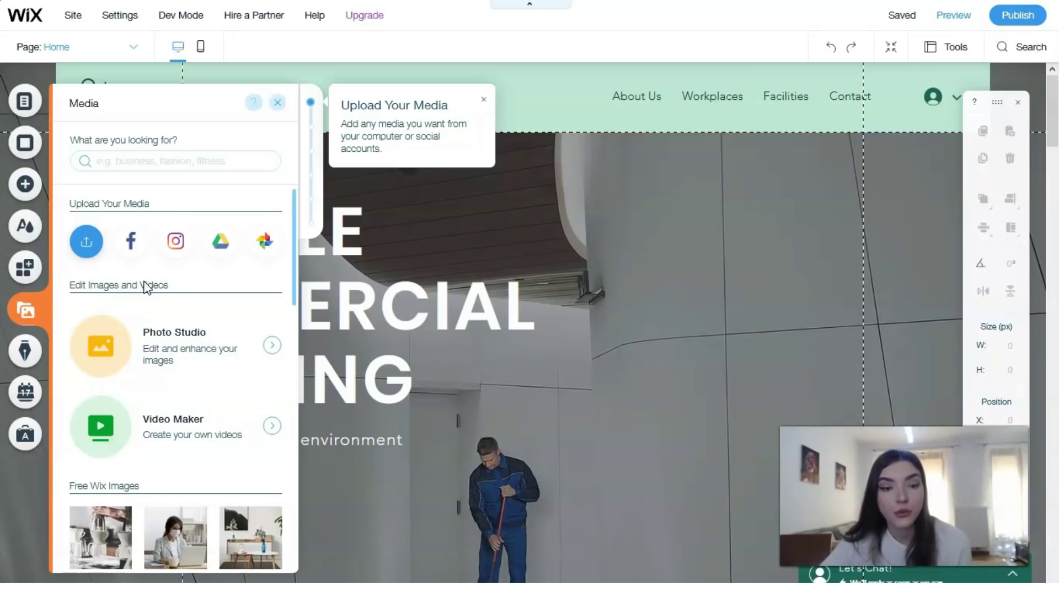
scroll(97, 339, down, 3)
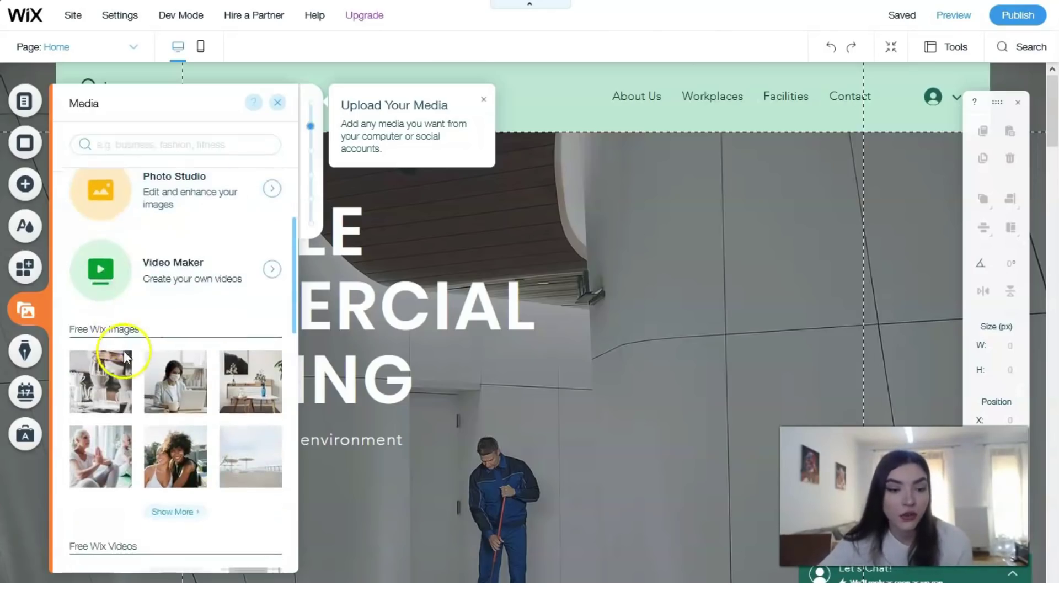
scroll(111, 337, down, 5)
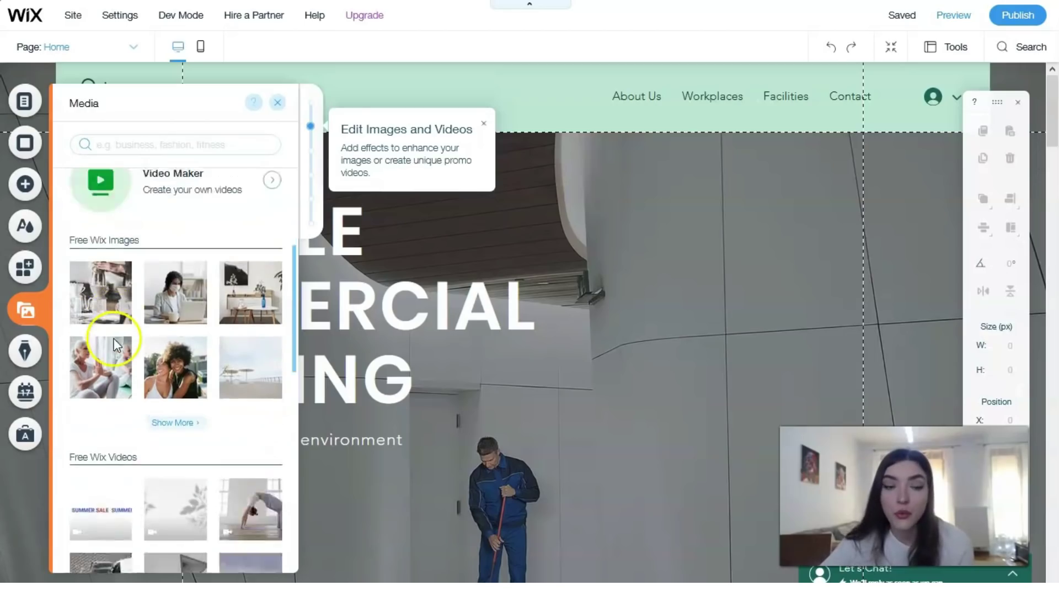
scroll(114, 340, down, 2)
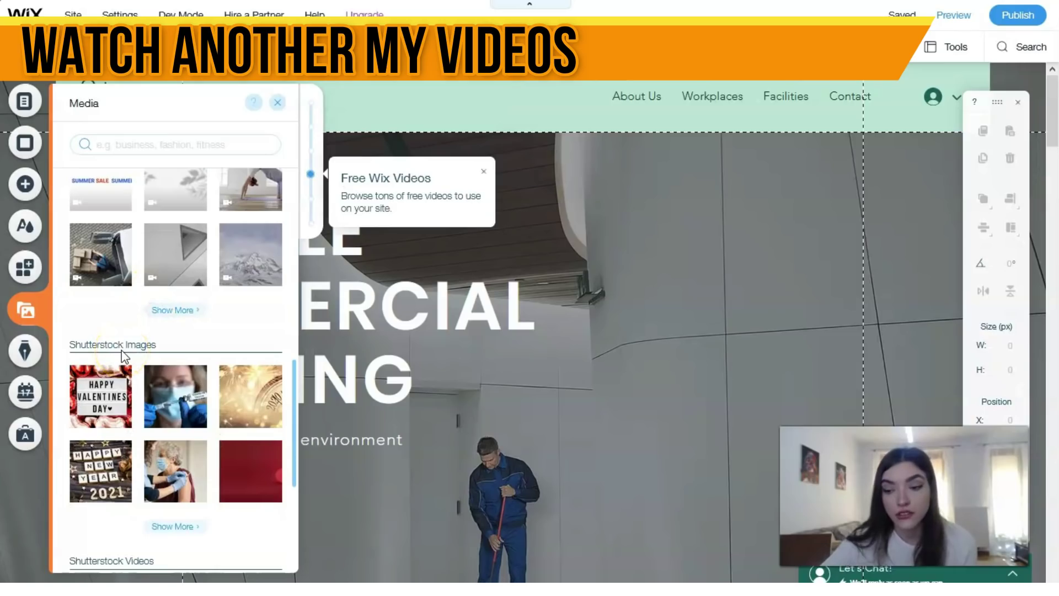
mouse_move(152, 380)
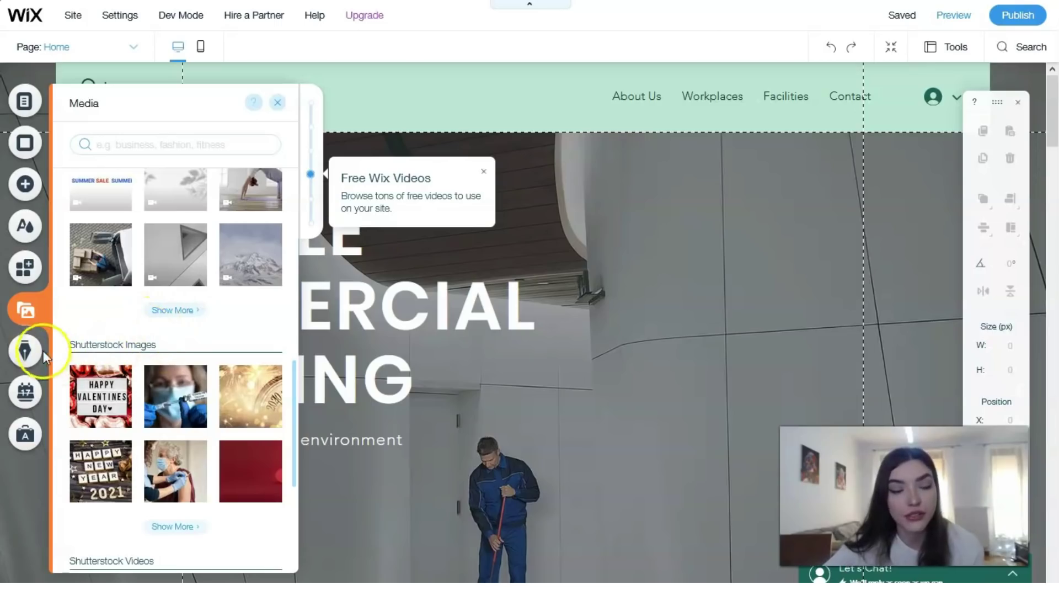
Step: View the option to start a blog and the Bookings Manager
click(24, 358)
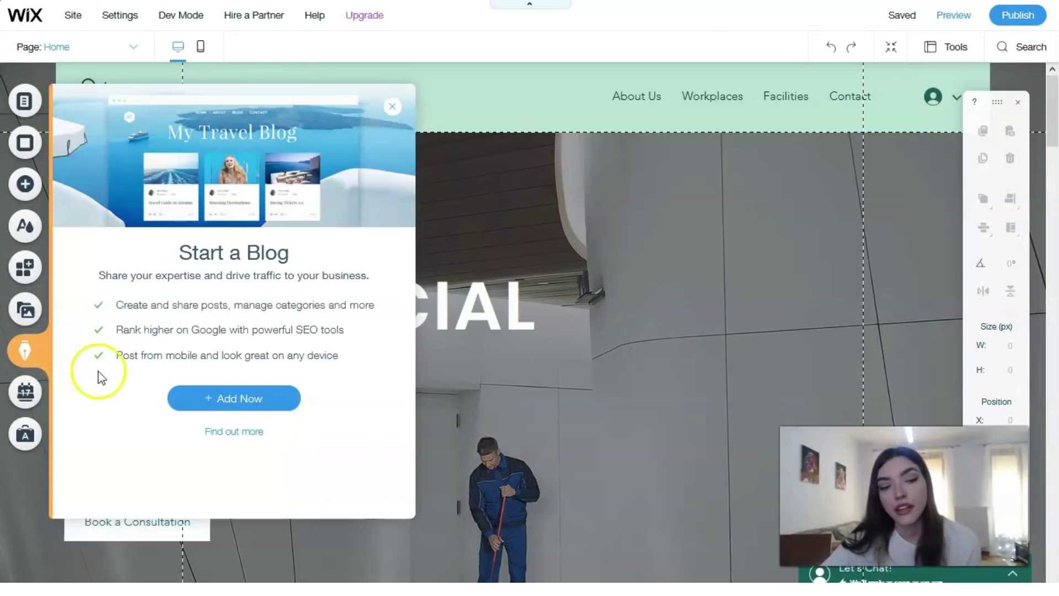
click(26, 391)
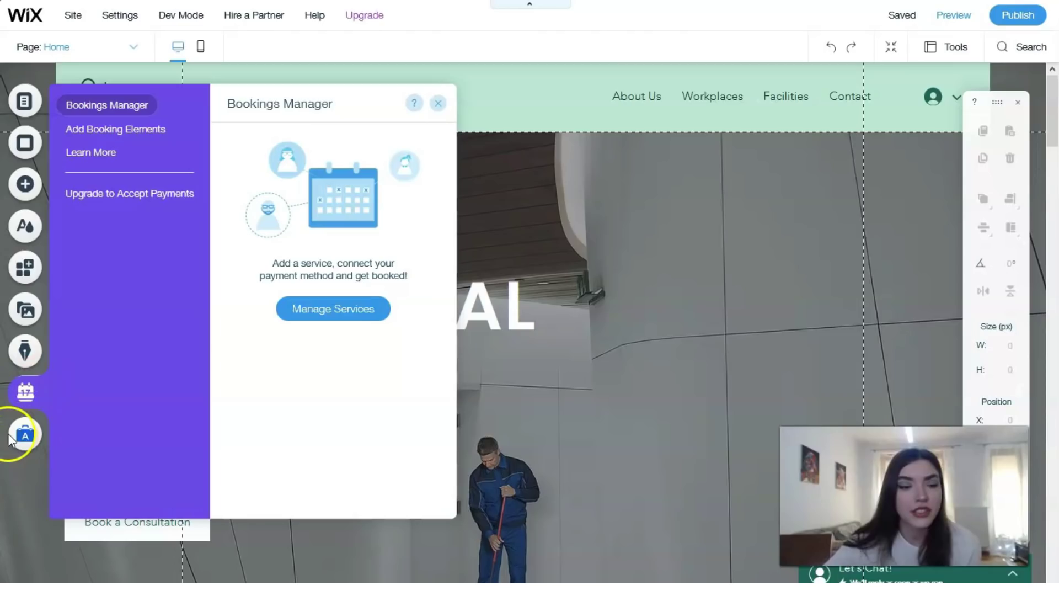
Step: Examine the Marketing & SEO tools offered in Ascend by Wix, from Email Marketing to Marketing Integrations
click(25, 433)
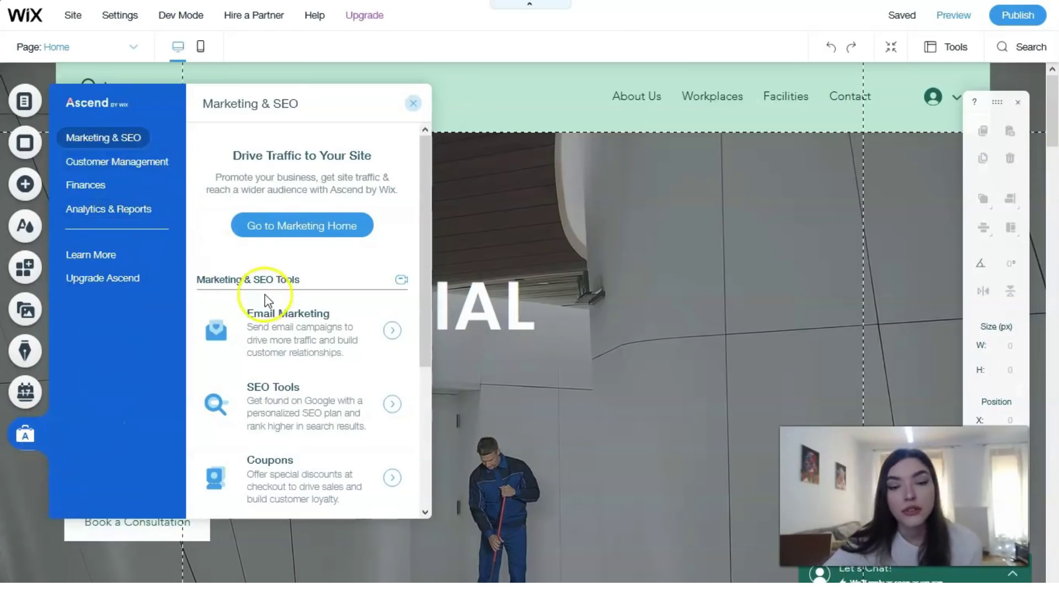
scroll(267, 301, down, 1)
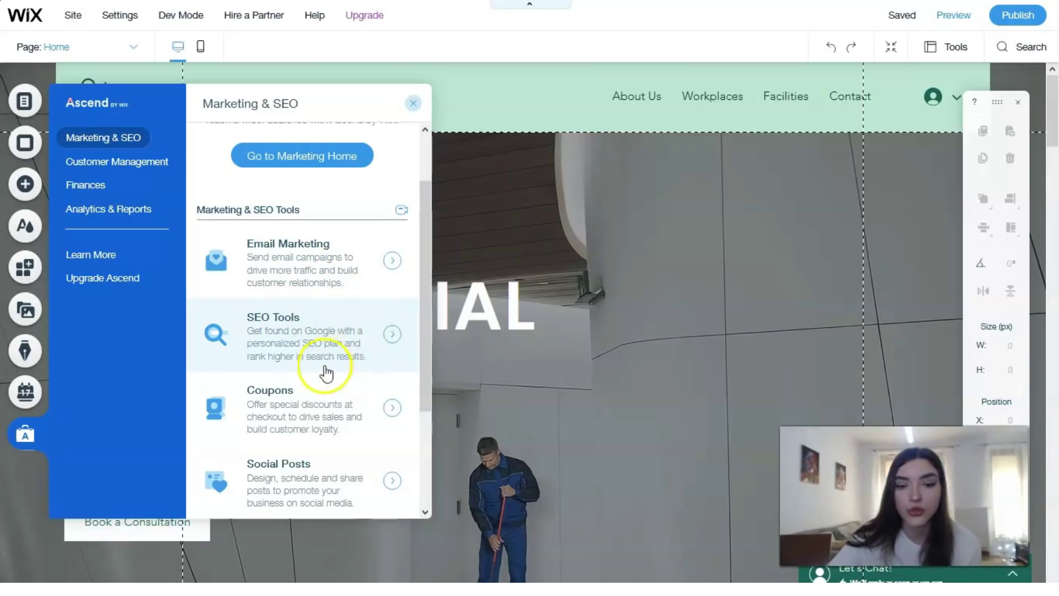
scroll(326, 374, down, 3)
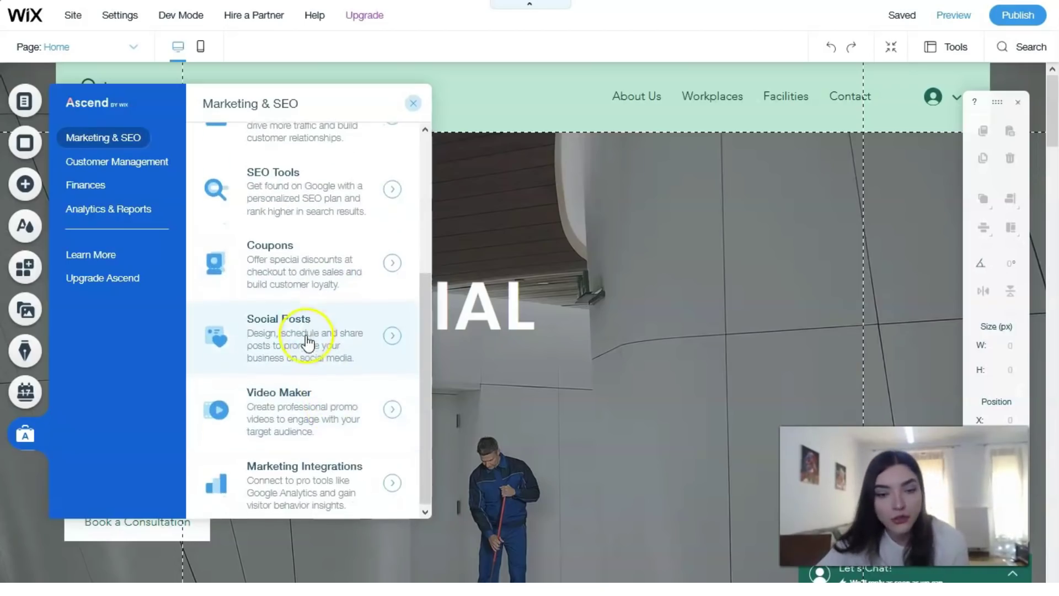
scroll(329, 422, up, 4)
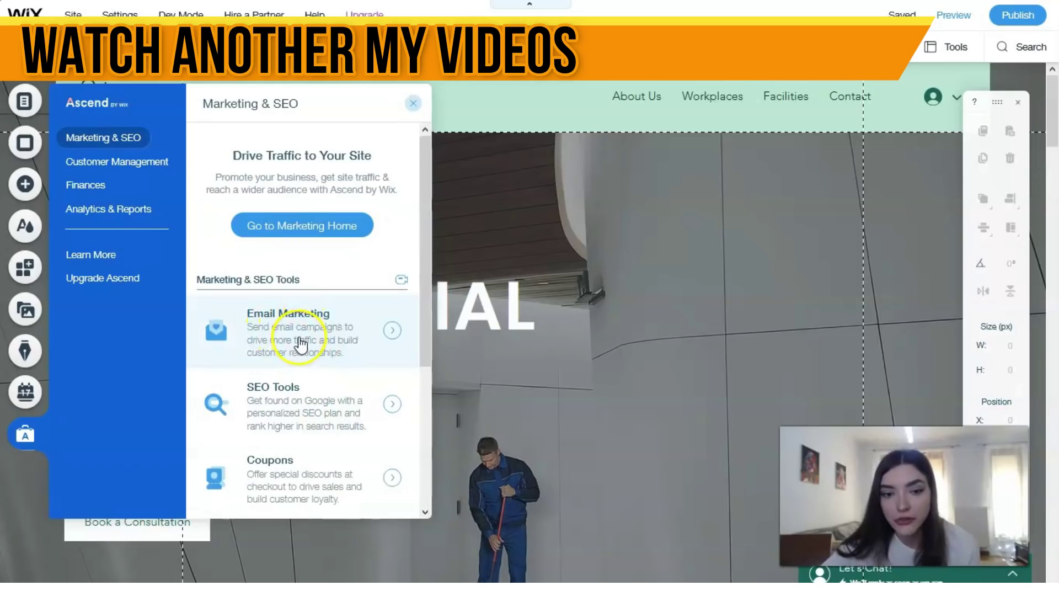
scroll(305, 361, down, 1)
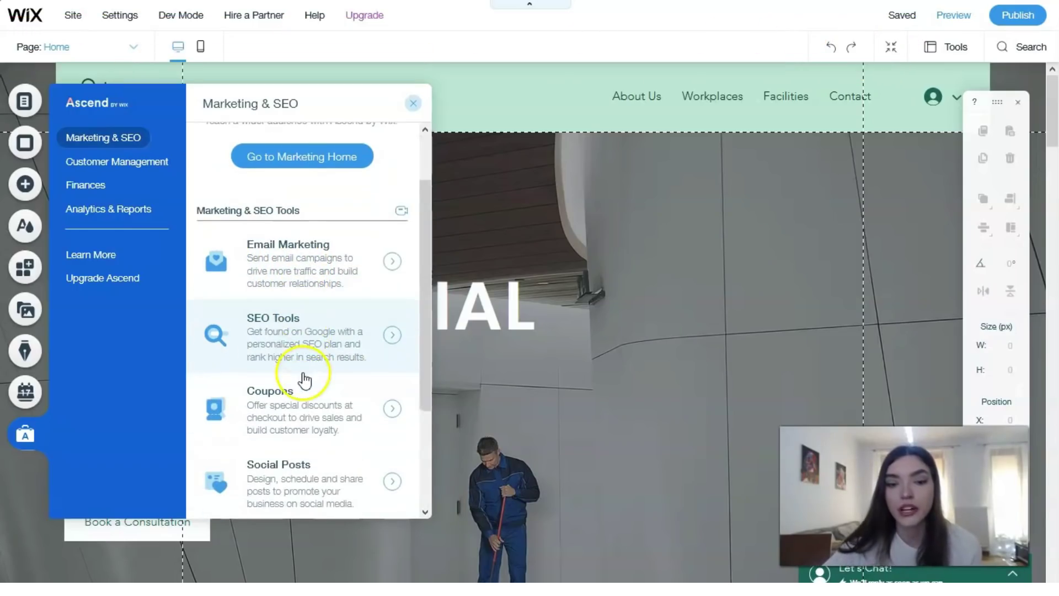
Step: Open the site's SEO Tools, look over the available optimization settings and close the dashboard
click(308, 352)
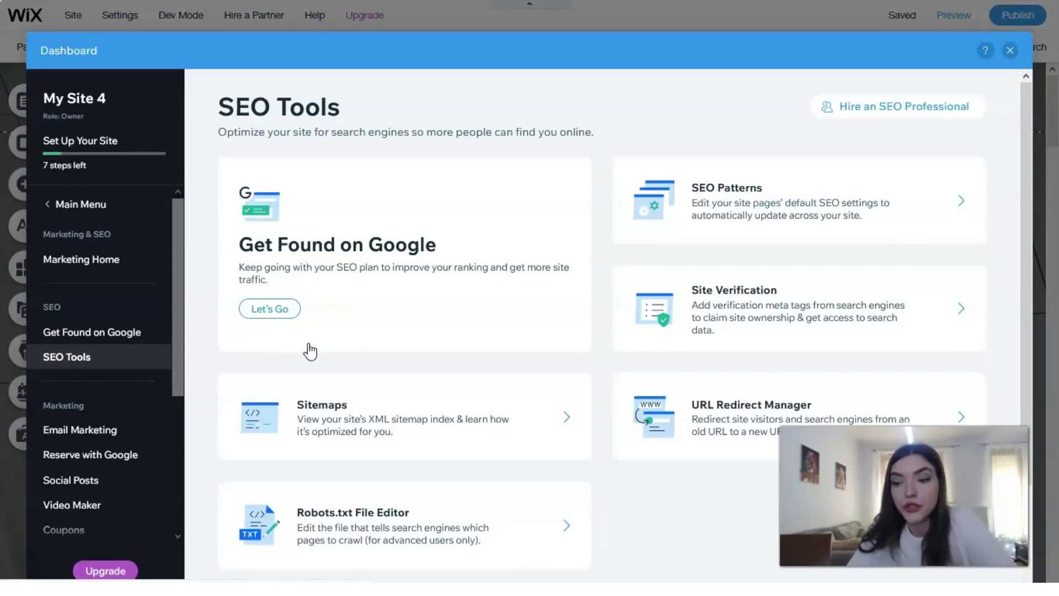
click(339, 328)
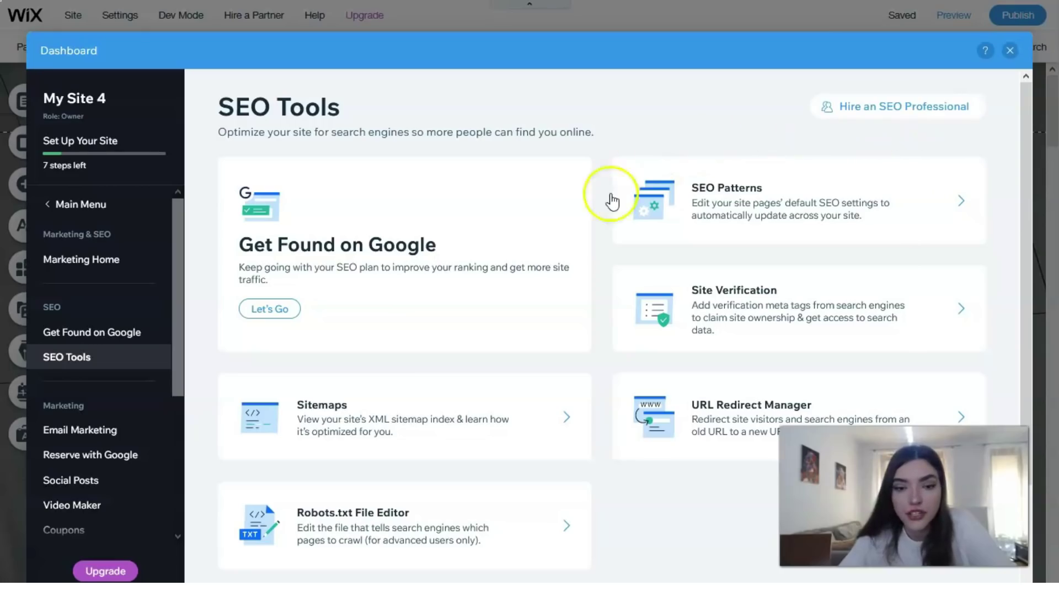
scroll(414, 358, down, 2)
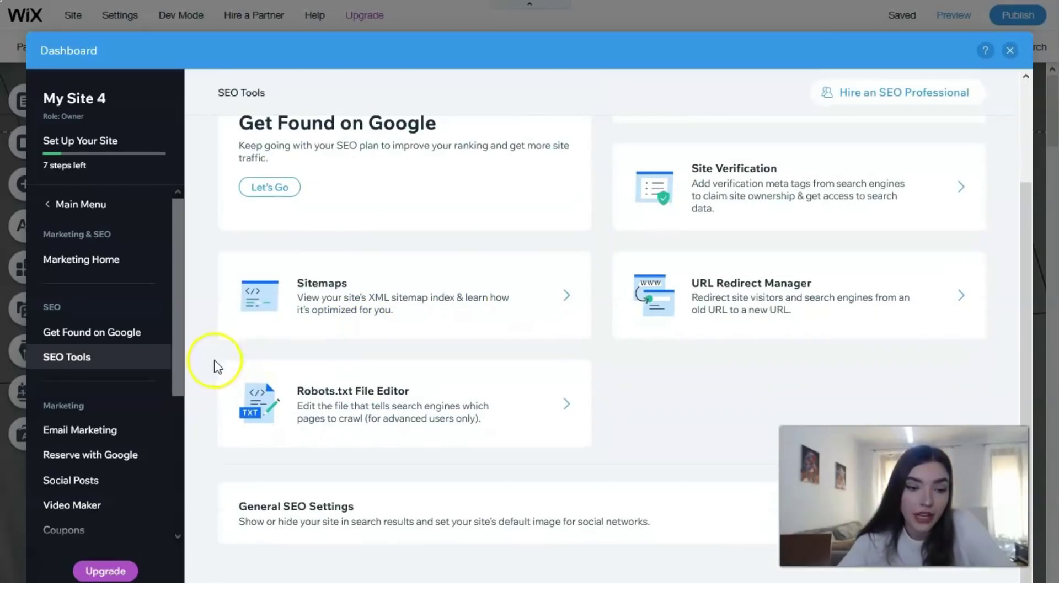
click(1010, 50)
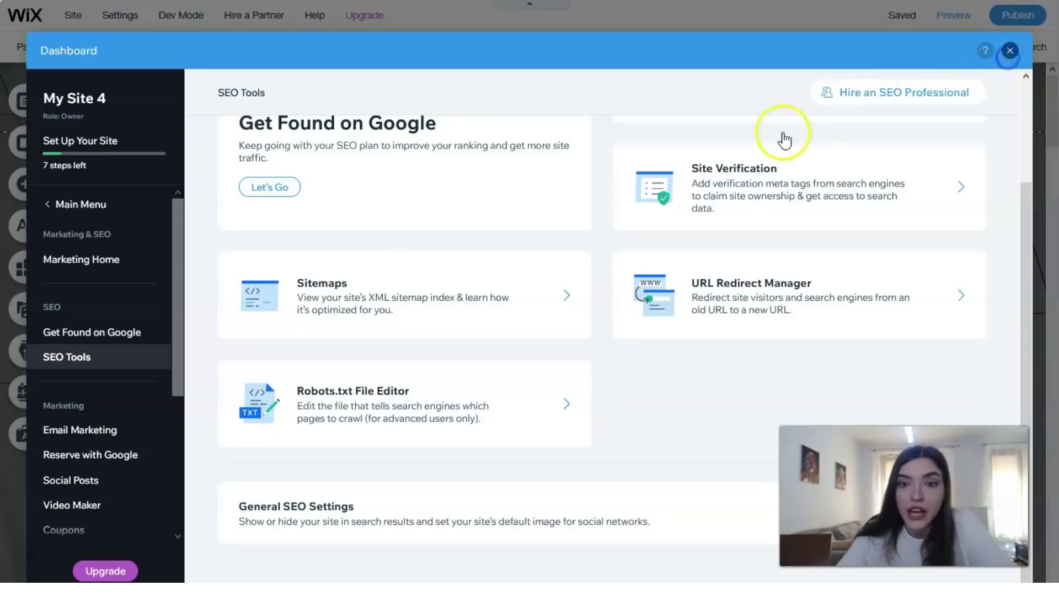